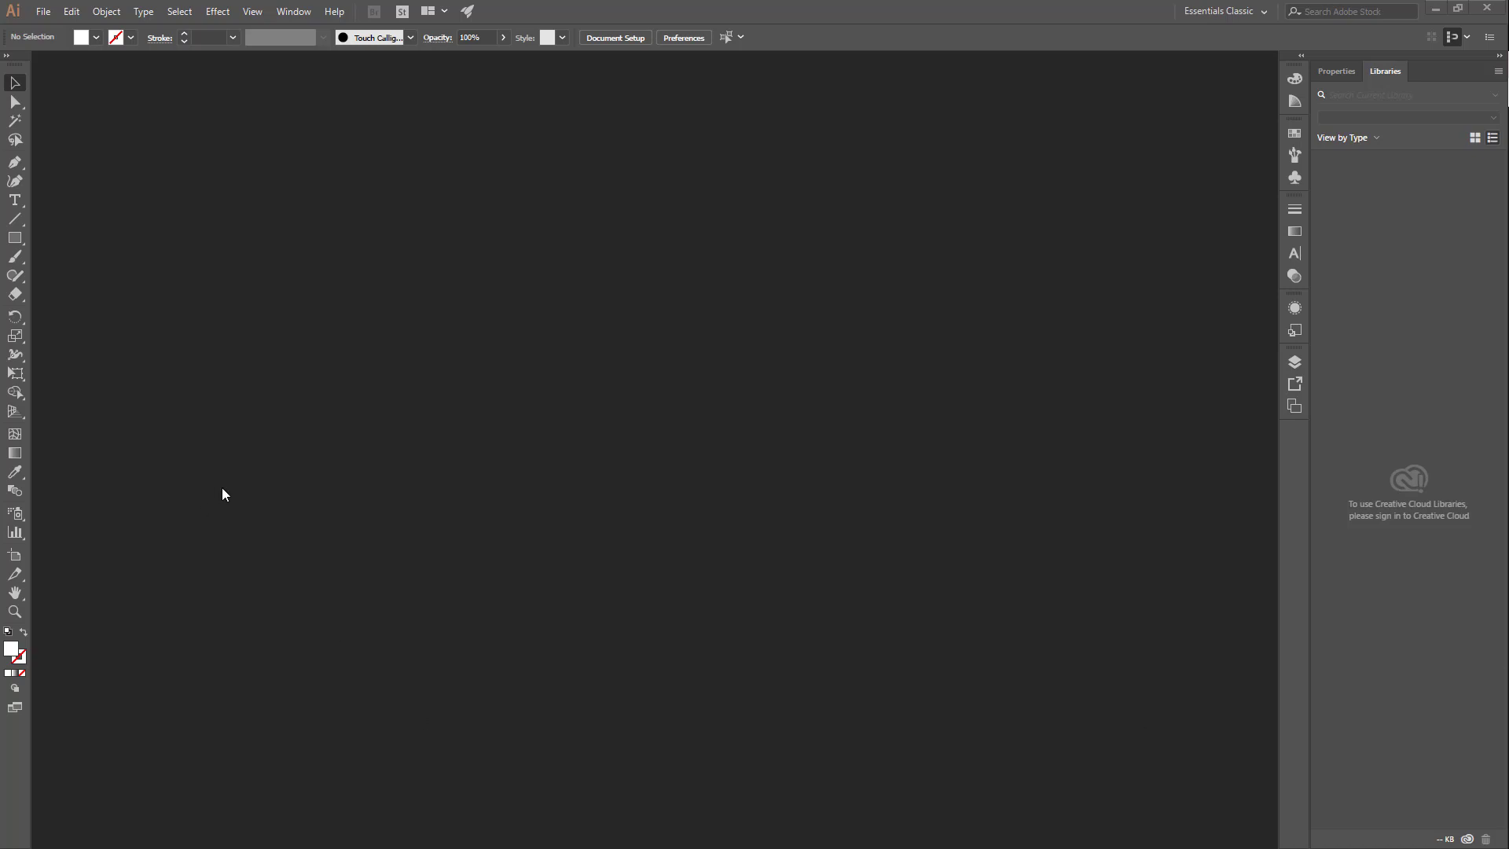
left_click(15, 374)
left_click_drag(11, 372, 177, 376)
left_click_drag(33, 383, 146, 78)
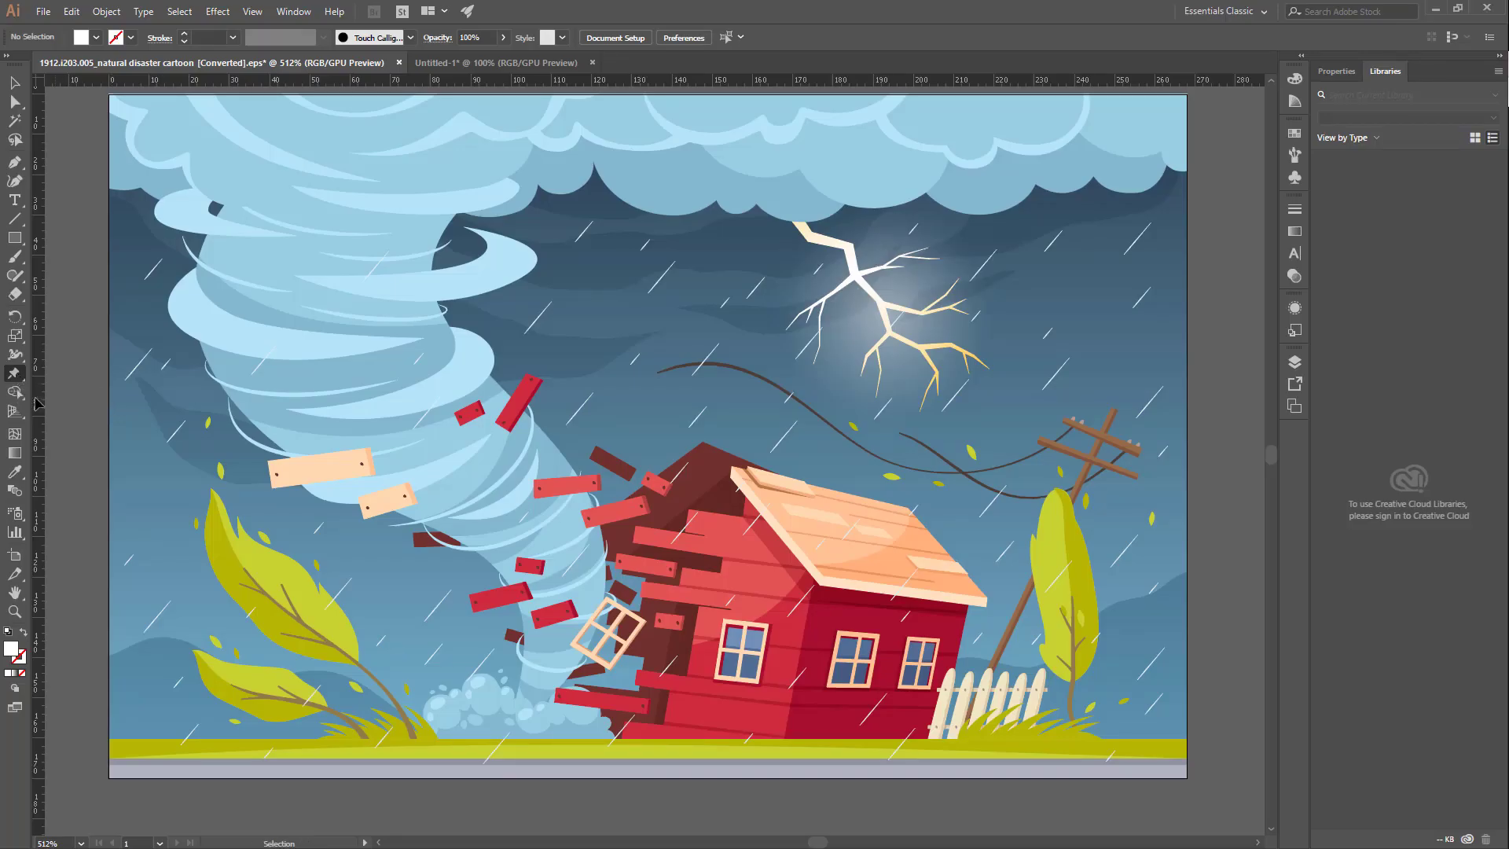
left_click(15, 378)
Step: Isolate the clip group of the tornado illustration for editing its contents
left_click(14, 83)
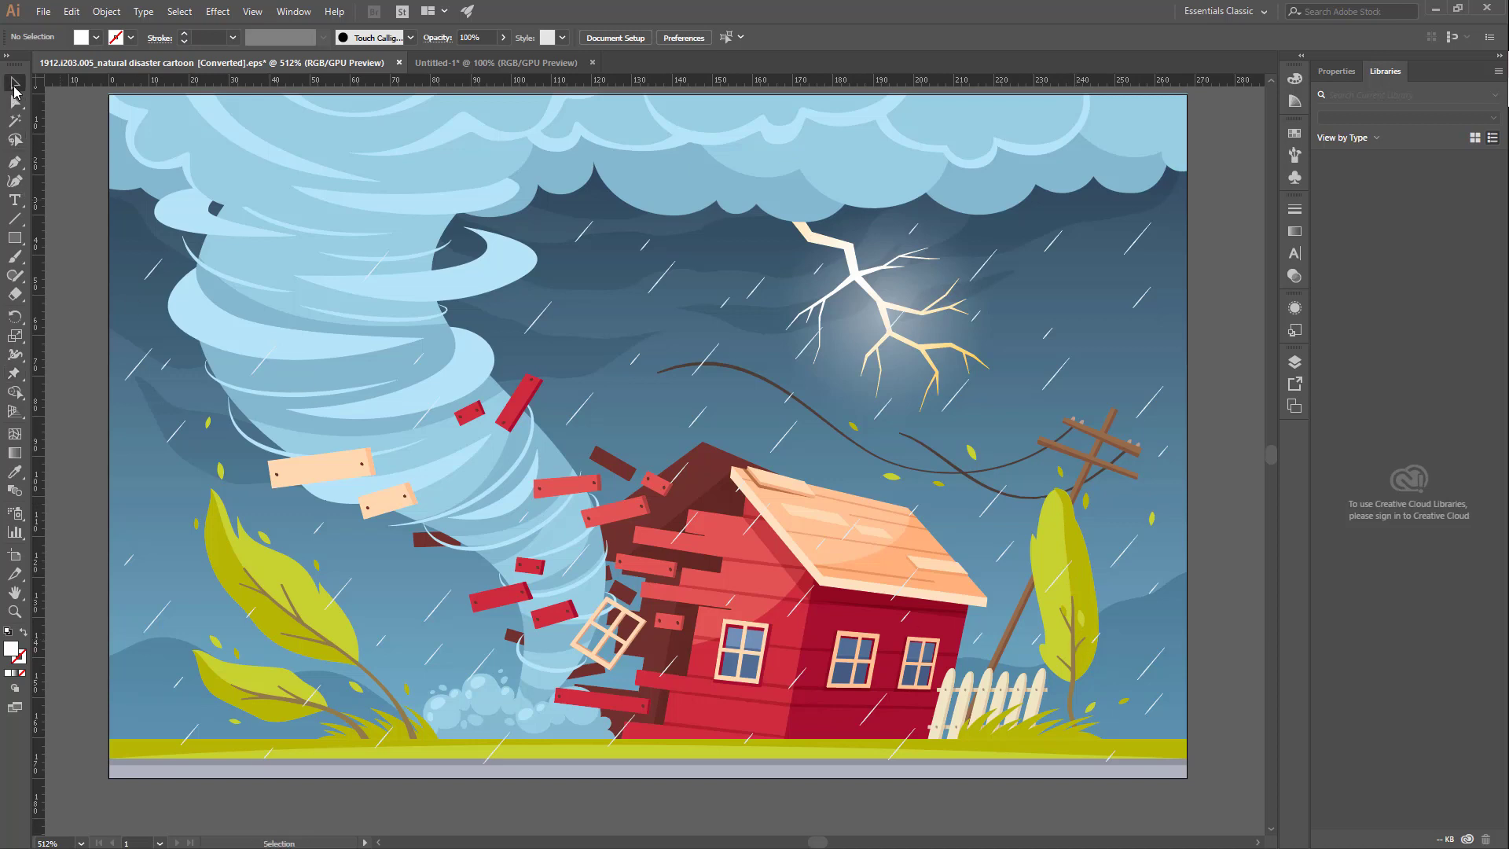
left_click(1059, 562)
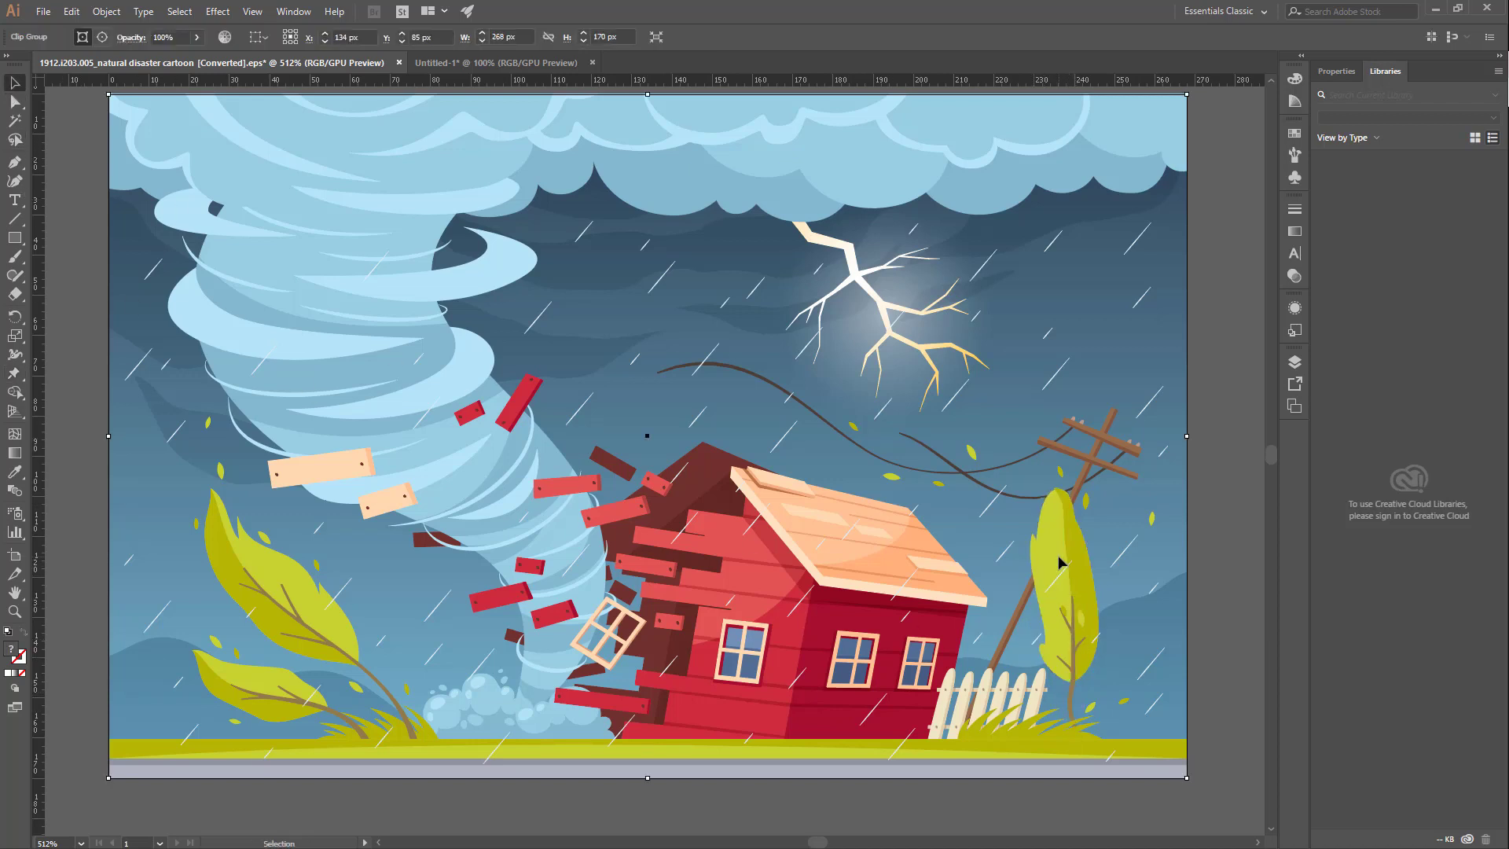
double_click(1083, 605)
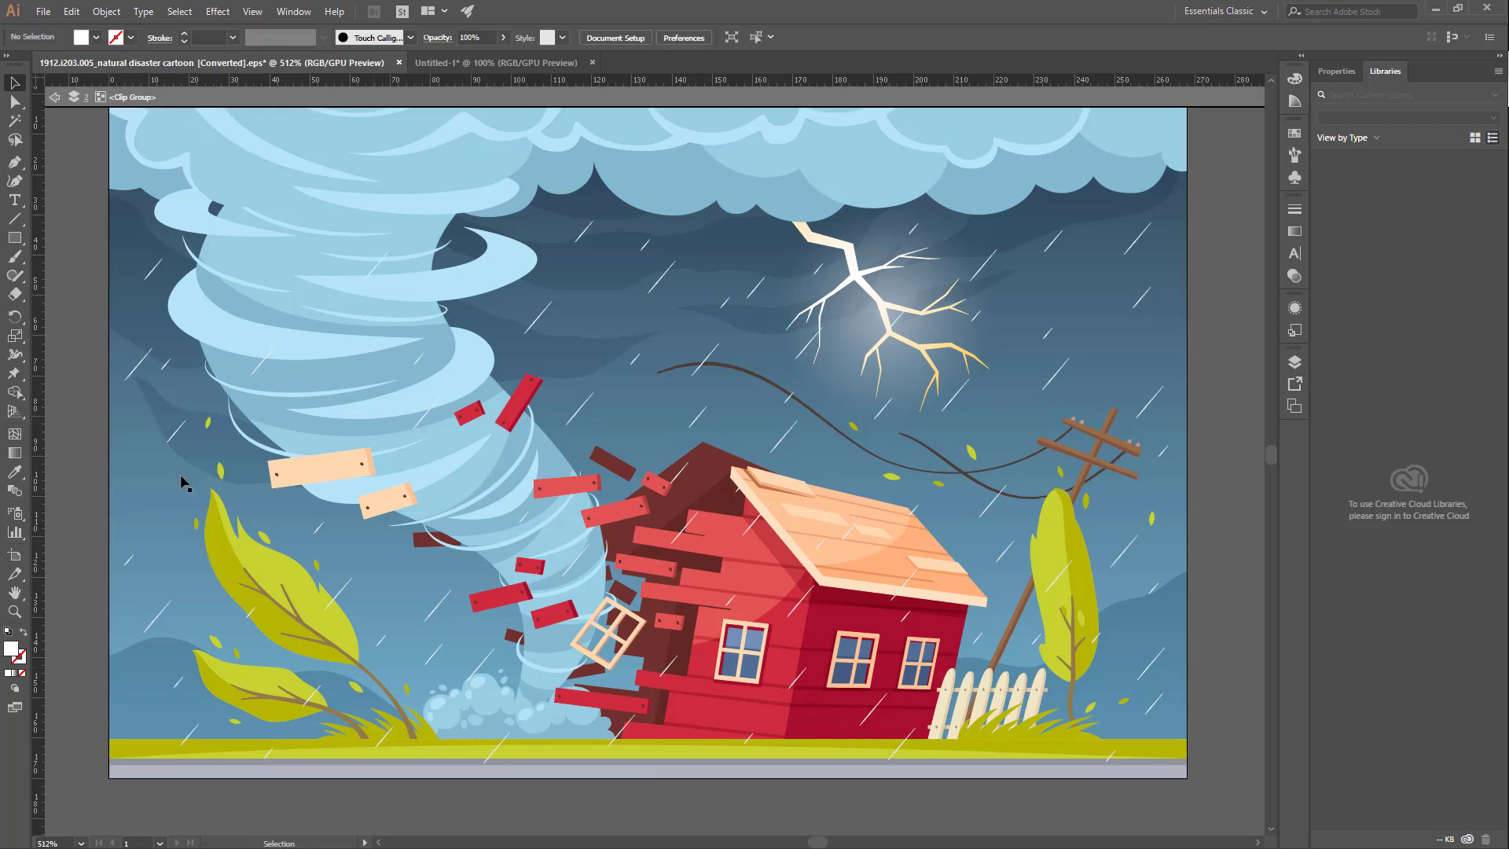
Step: Use Puppet Warp on the tree behind the white fence, pinning its tip, the base of its foliage and its middle
left_click(18, 374)
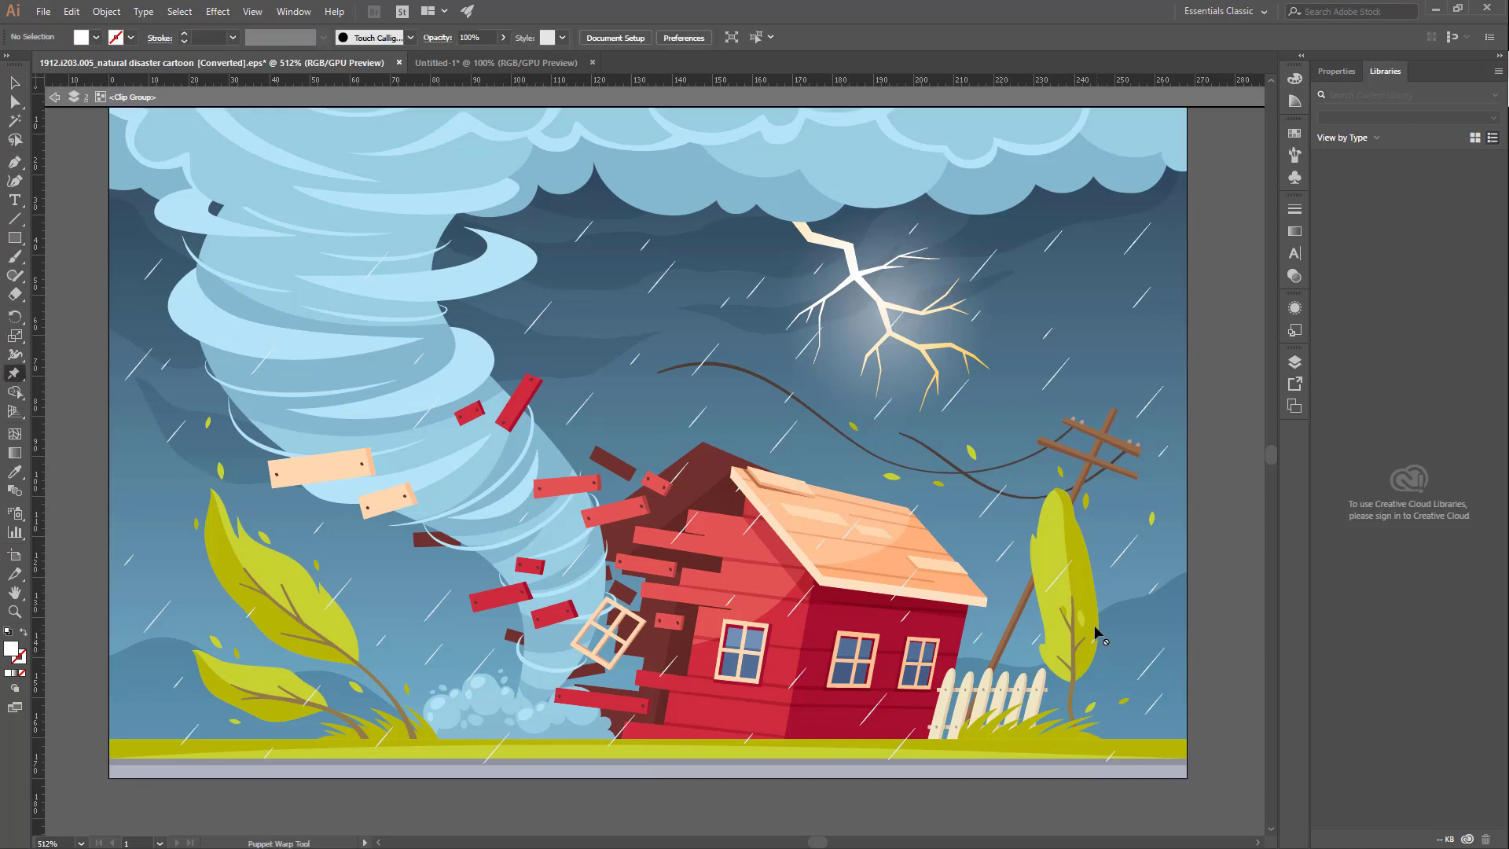
left_click(1048, 552)
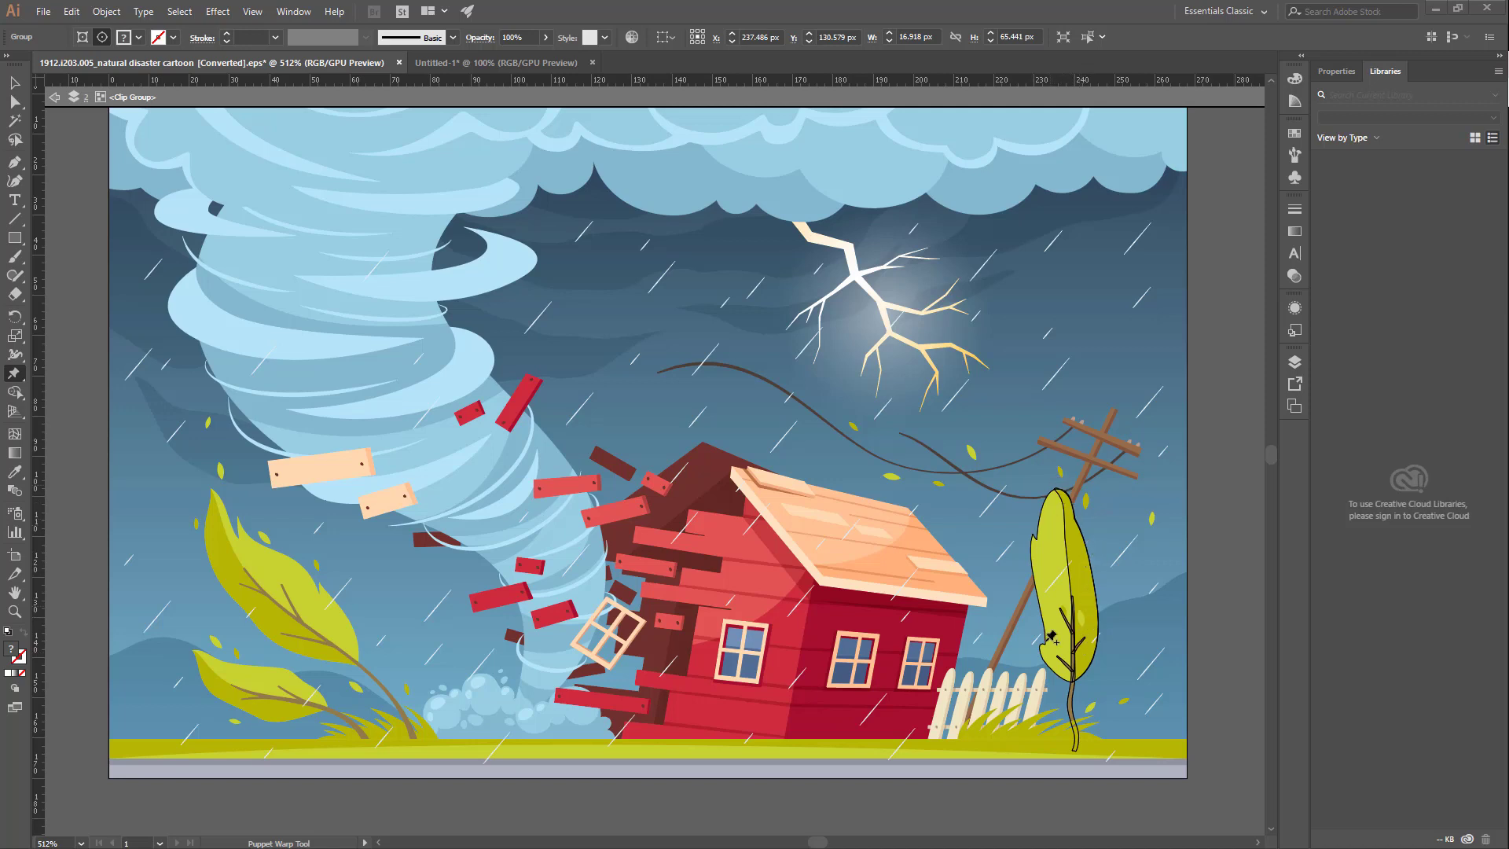
left_click(1058, 488)
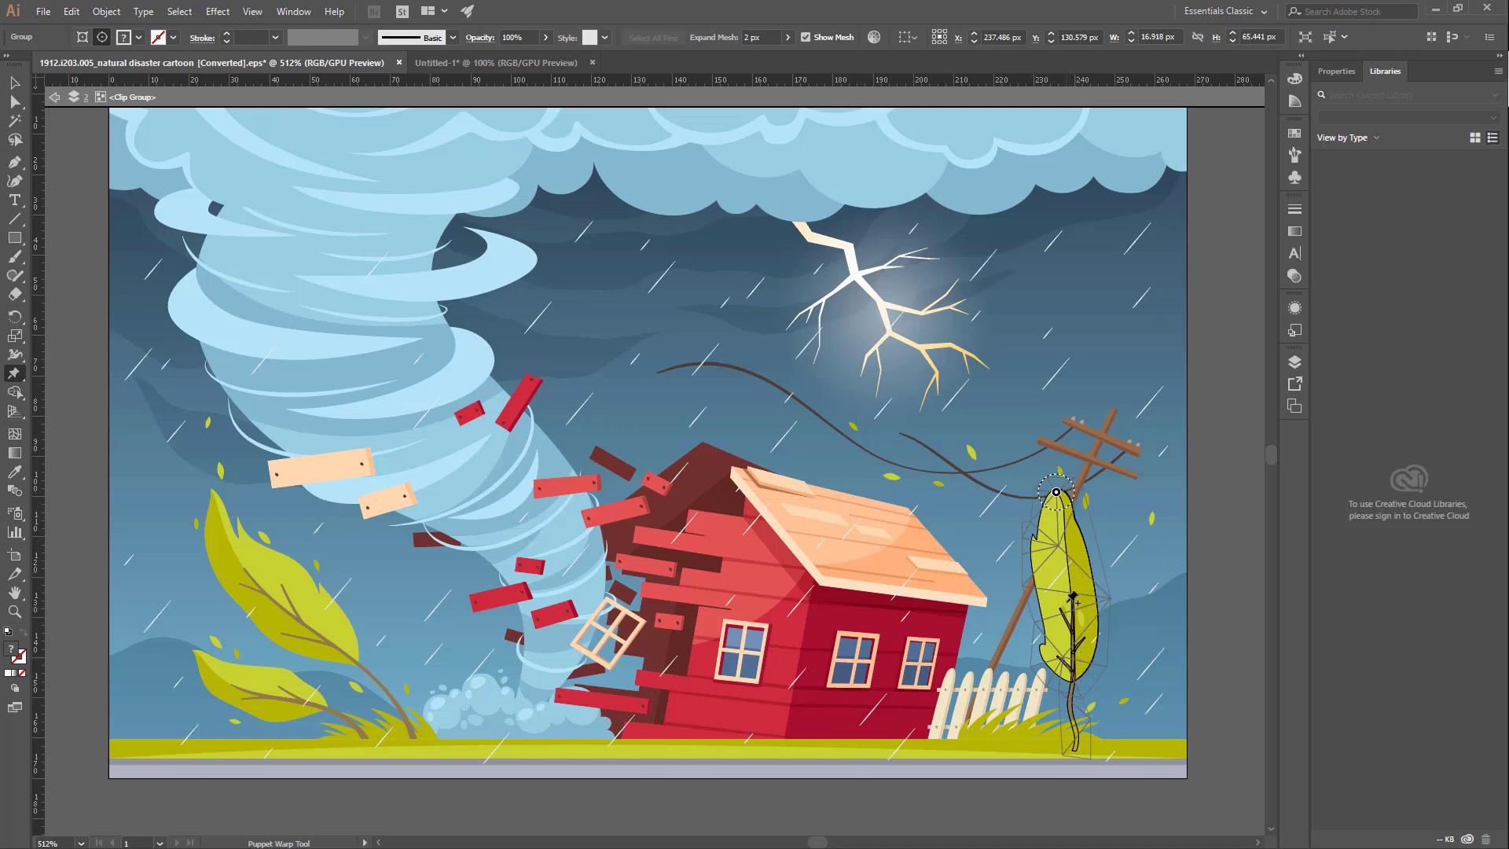
left_click(1075, 681)
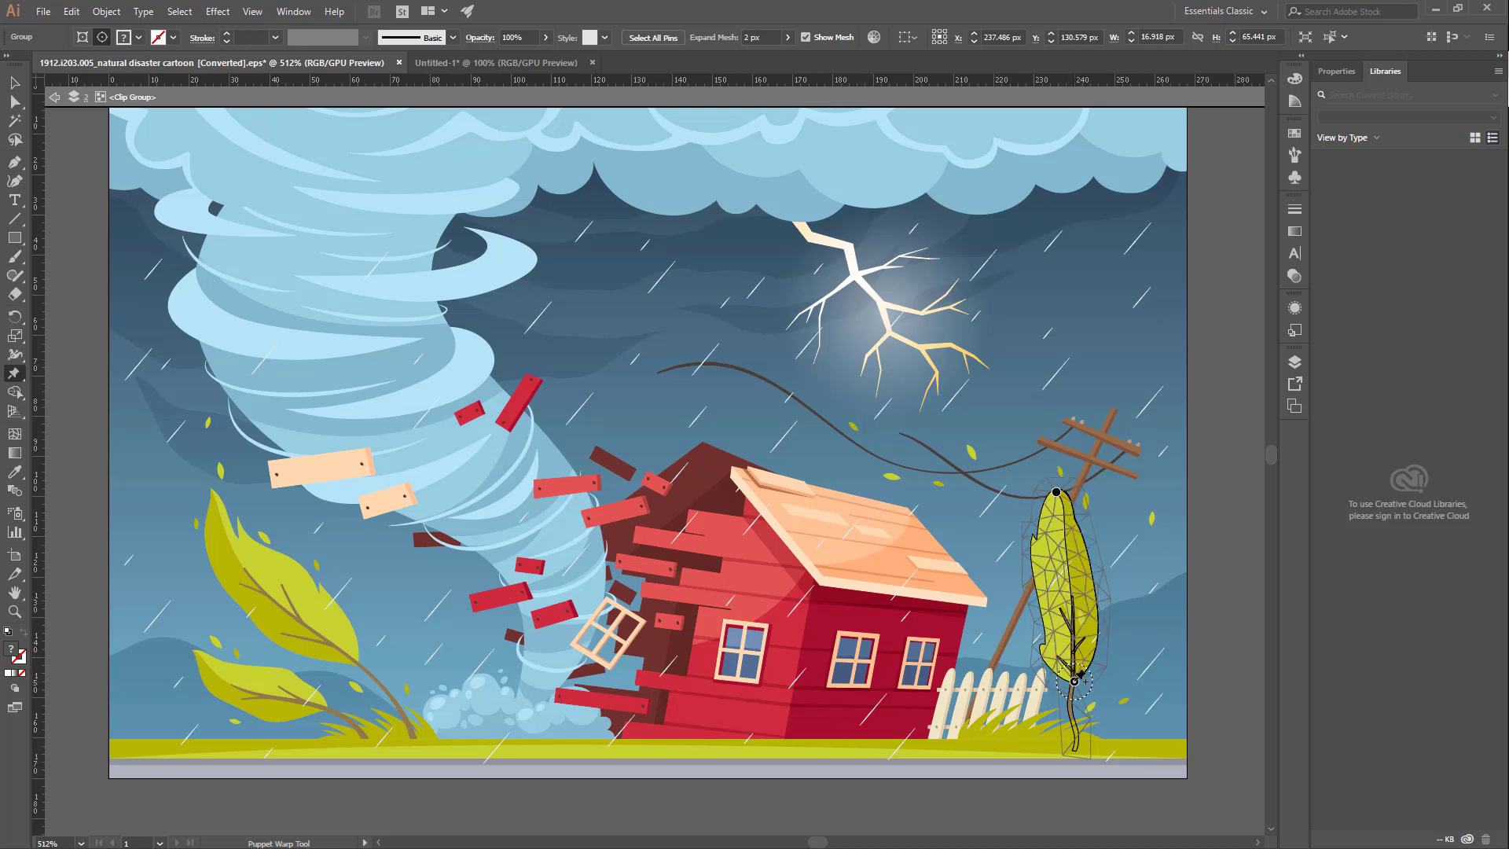
left_click(1071, 583)
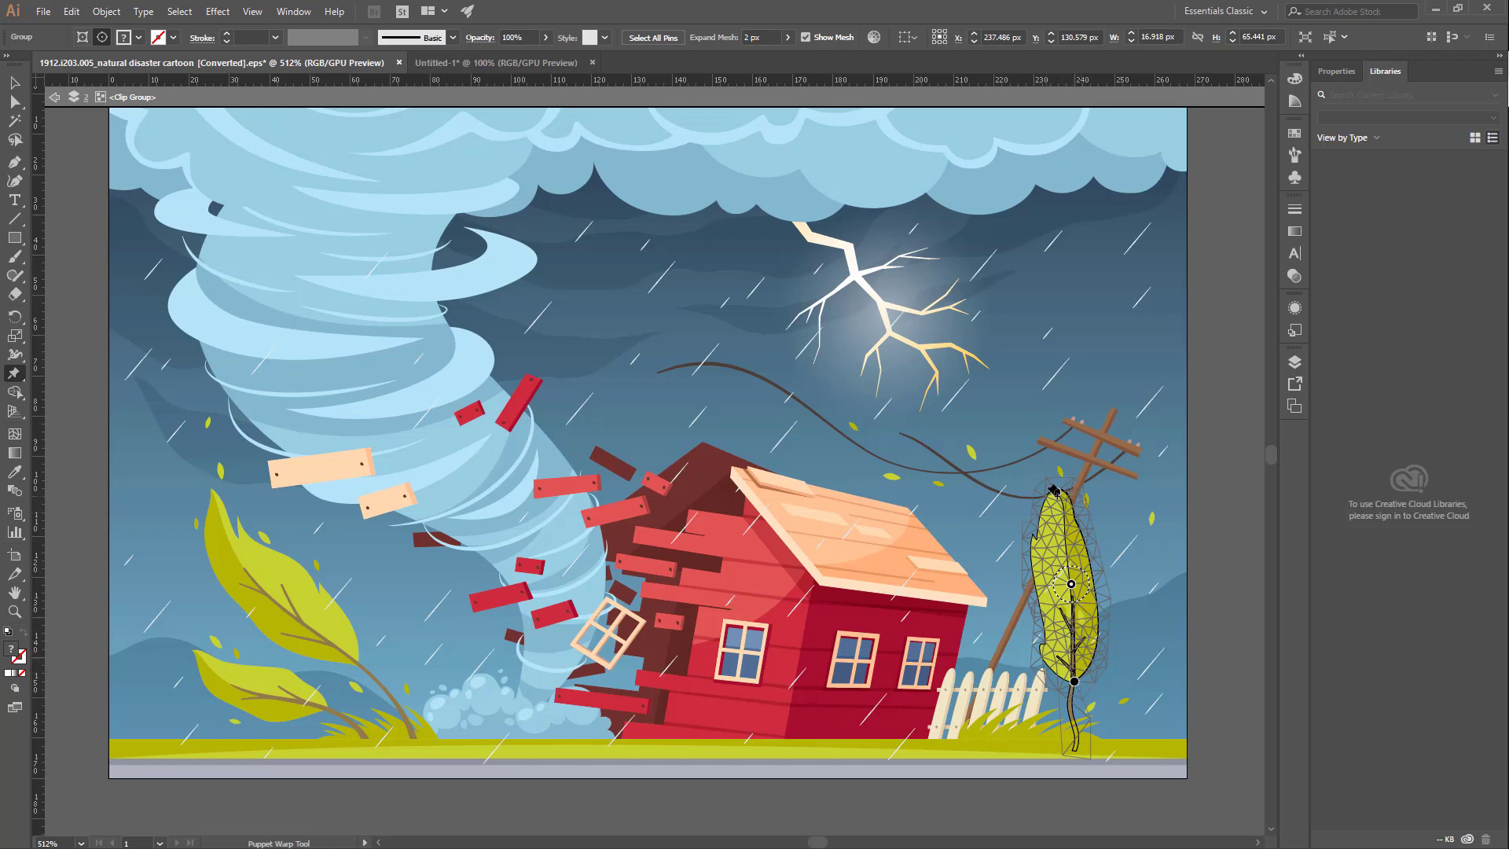
Step: Bend the tree by moving its tip pin right and middle pin left, and pin the trunk's foot slightly further right
left_click(1057, 493)
left_click_drag(1057, 493, 1101, 500)
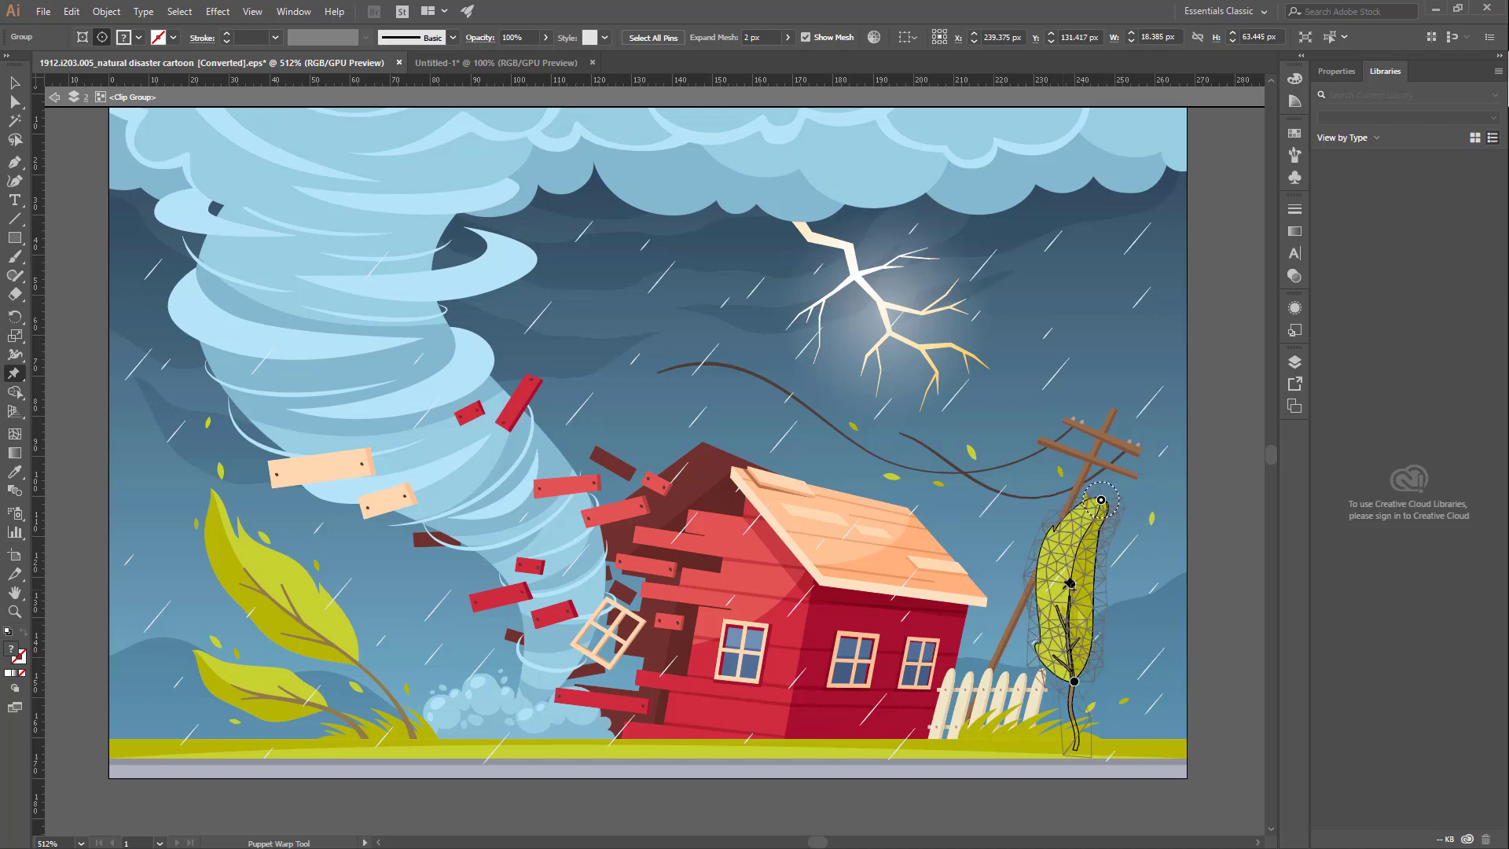
left_click_drag(1072, 585, 1042, 591)
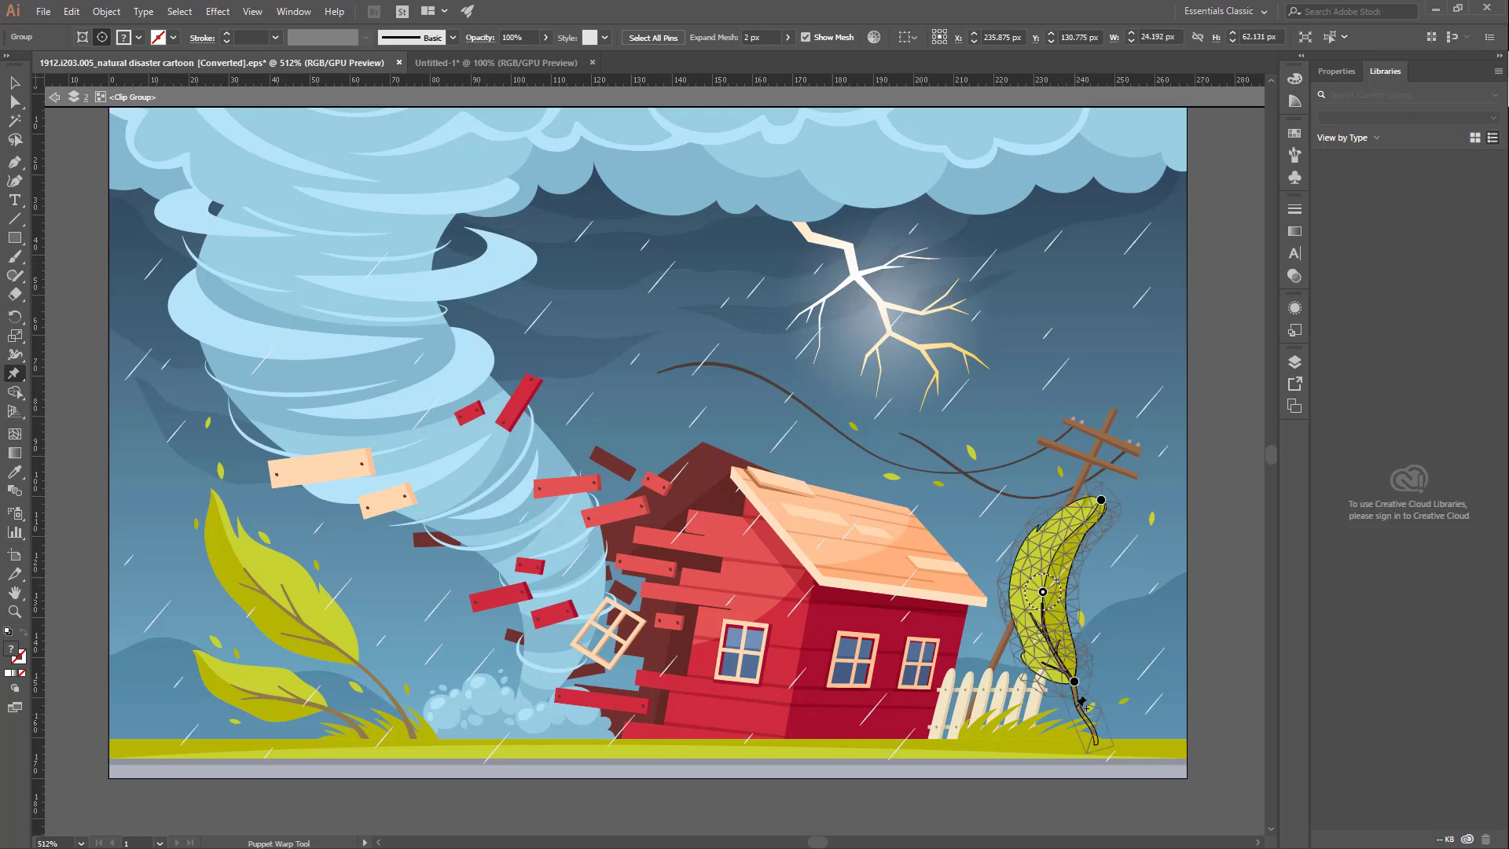
mouse_move(1076, 682)
left_mouse_down()
mouse_move(1061, 691)
mouse_move(1080, 681)
left_mouse_up()
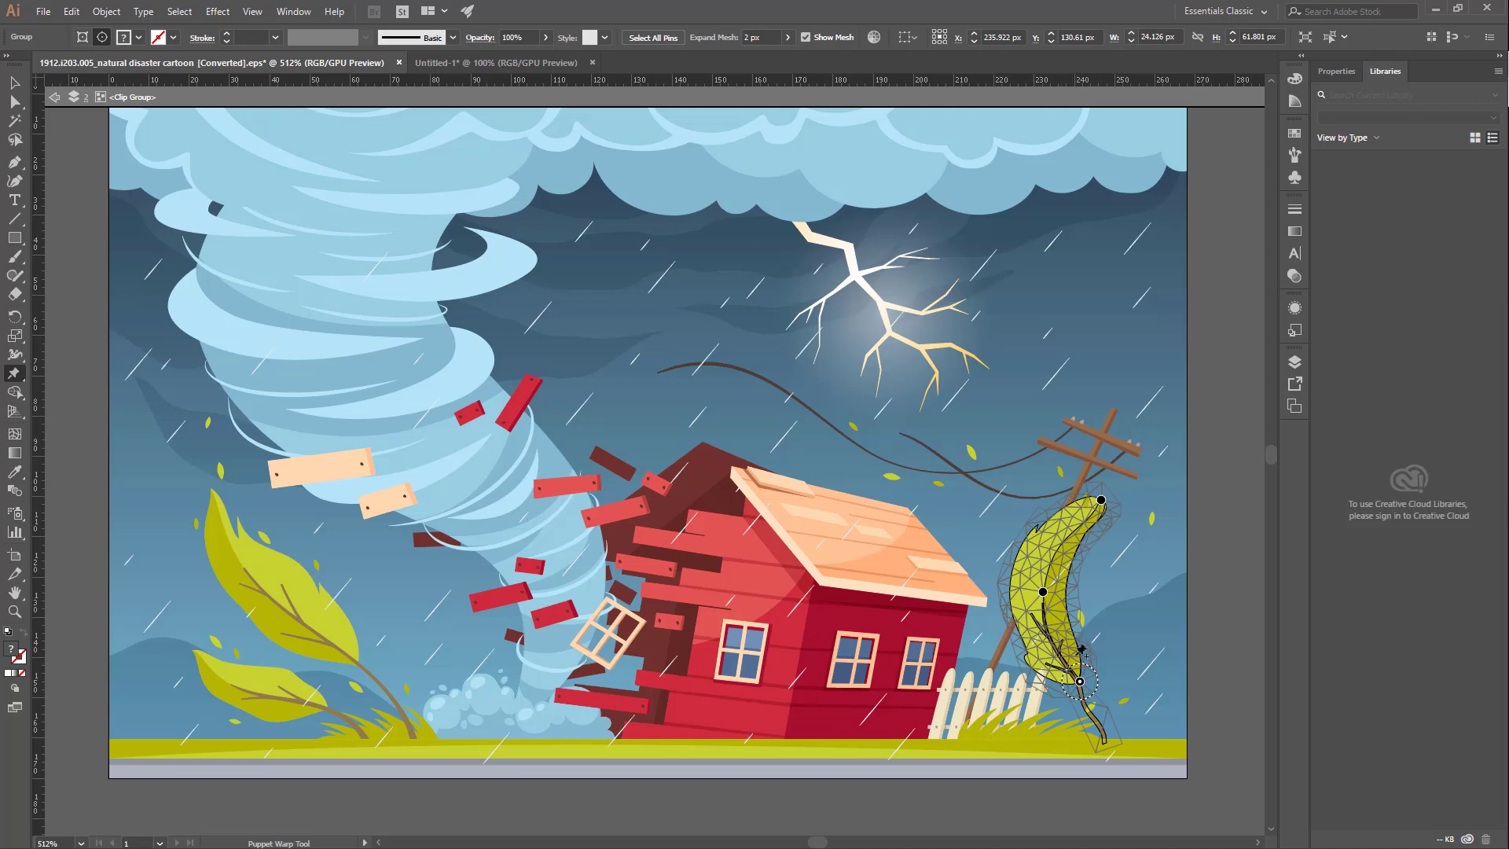
left_click(1105, 744)
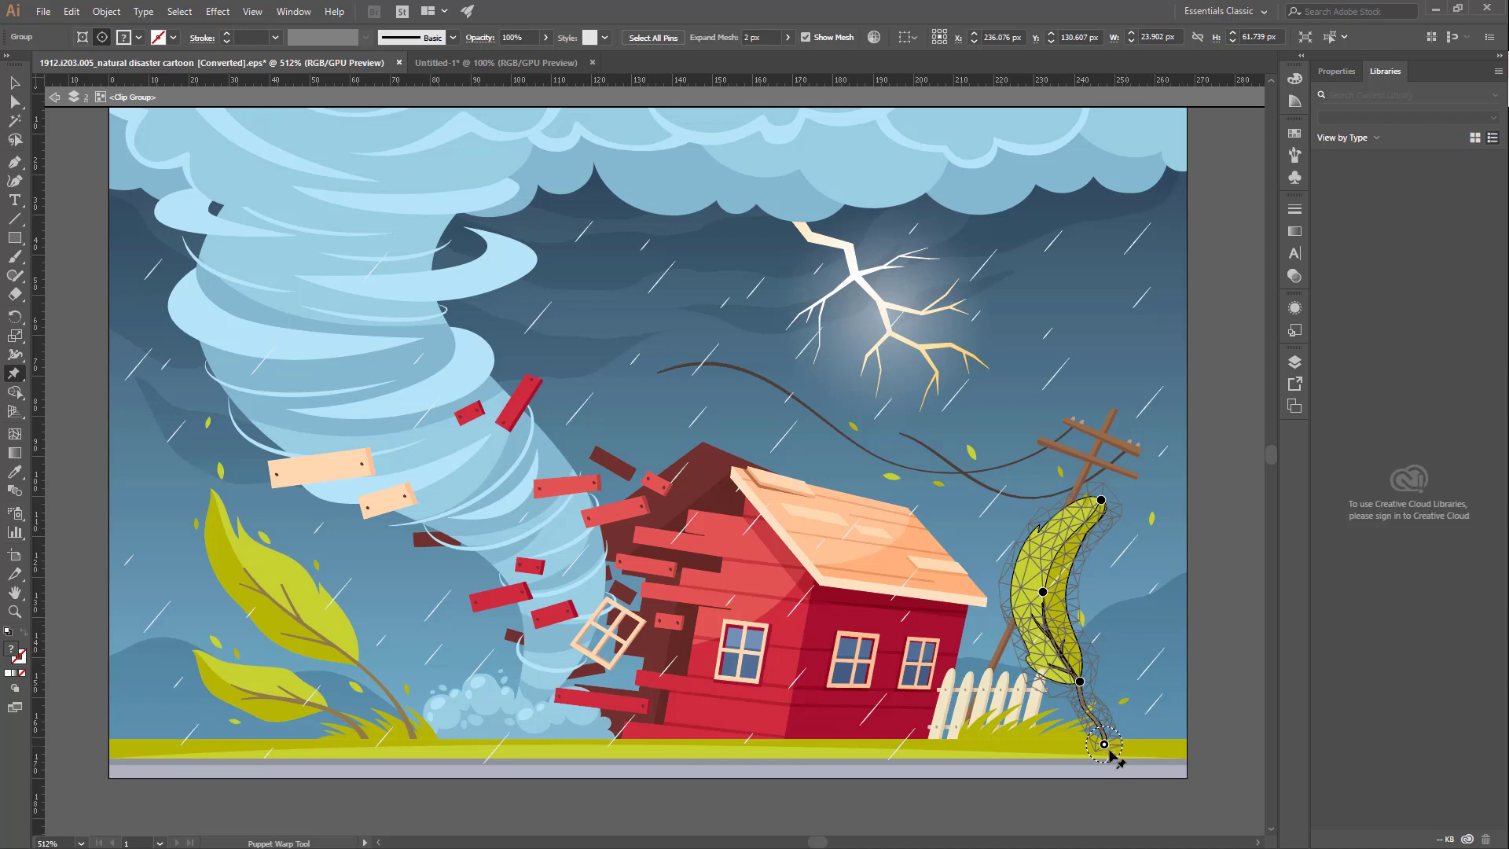
mouse_move(1104, 744)
left_mouse_down()
mouse_move(1030, 739)
mouse_move(1115, 743)
left_mouse_up()
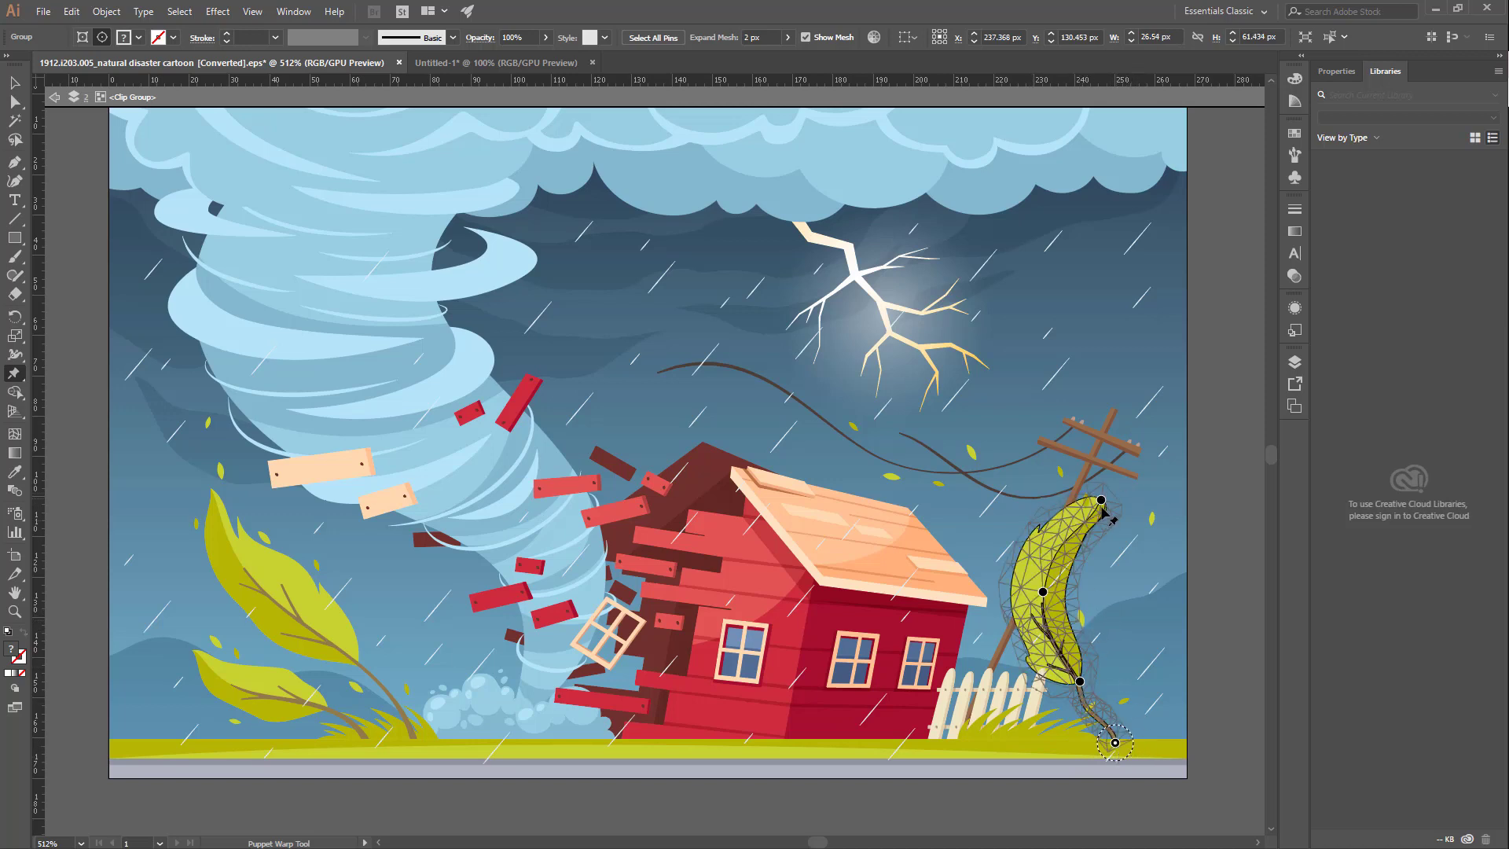
Step: Try to lean the tree toward the house by moving its tip and middle pins left and adjusting the foliage base
left_click_drag(1090, 497, 994, 497)
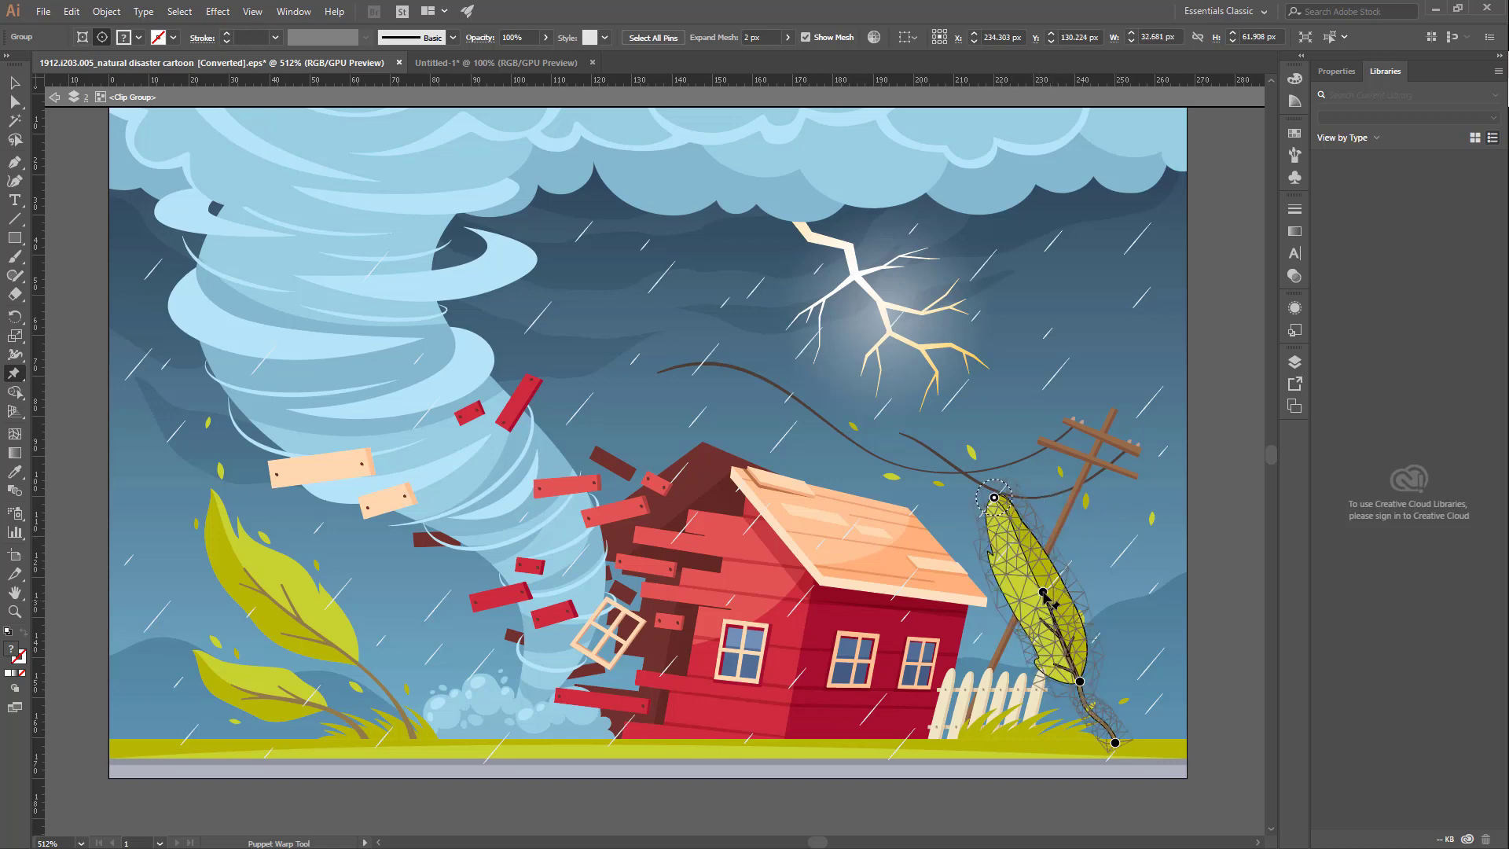
left_click_drag(1044, 593, 1010, 614)
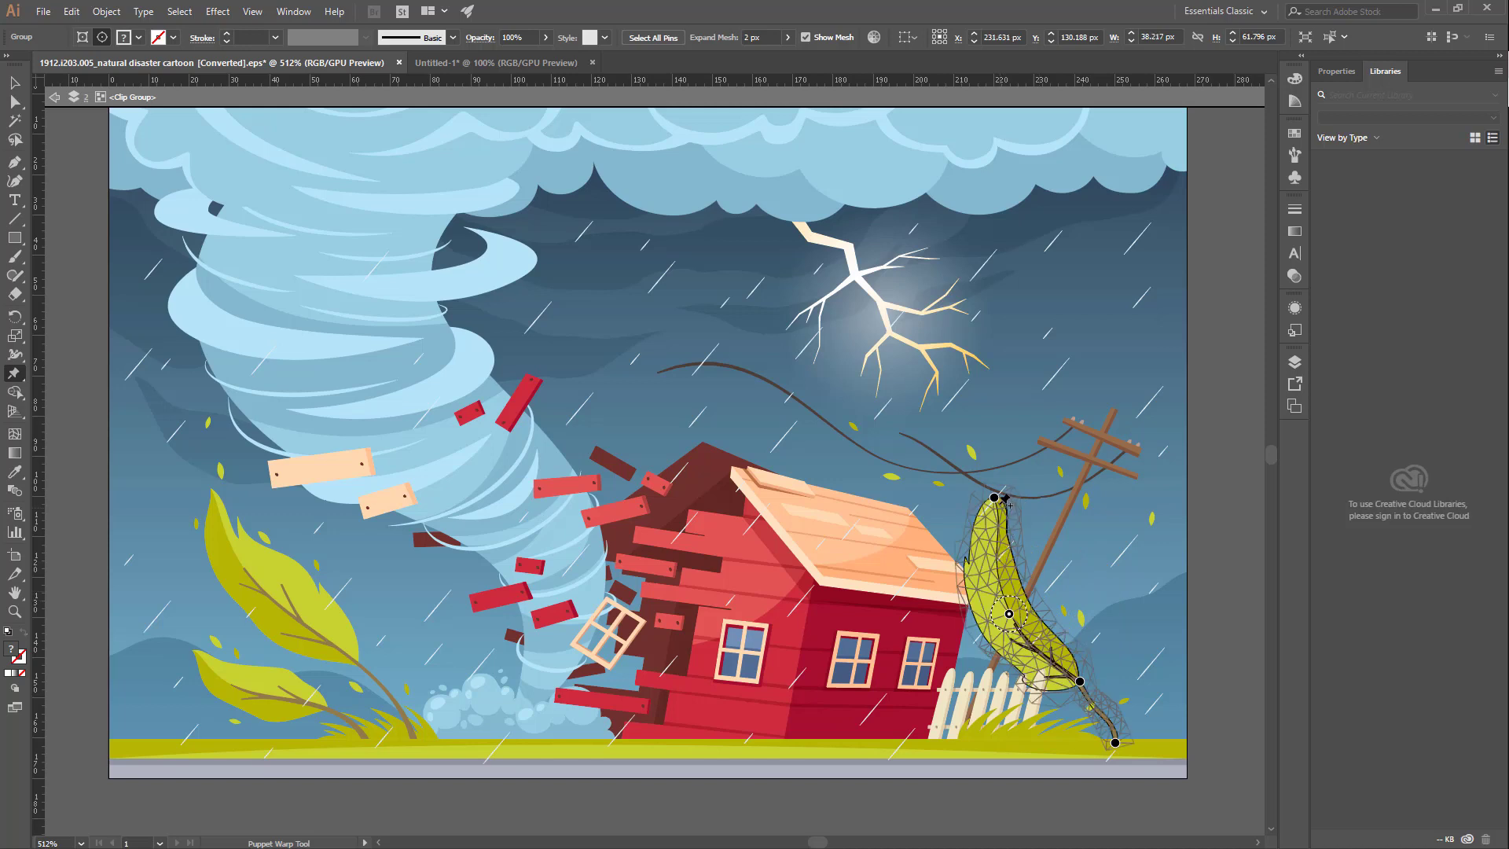
left_click_drag(994, 497, 1013, 497)
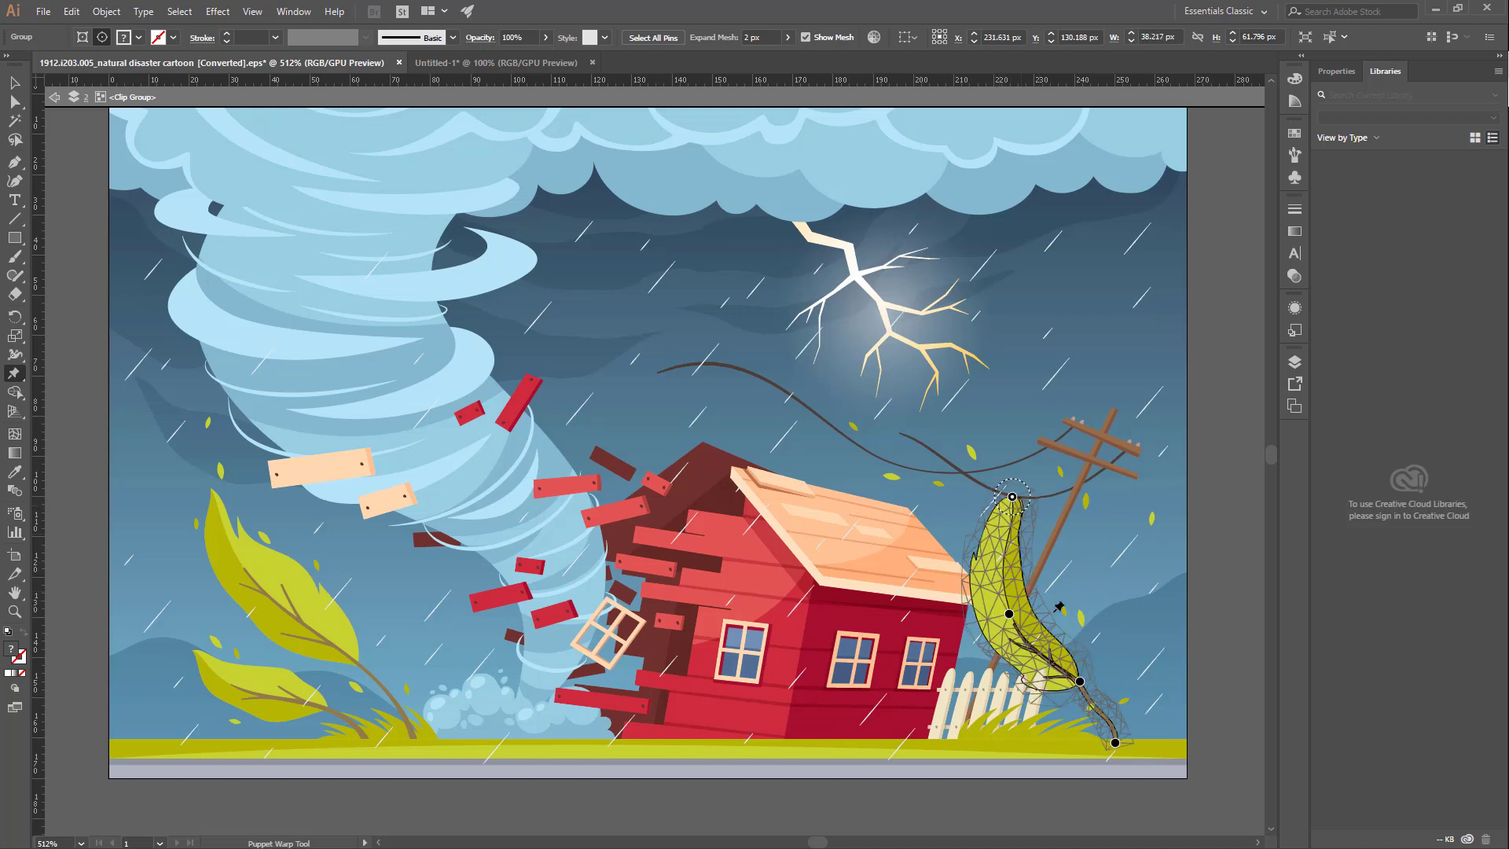
mouse_move(1080, 682)
left_mouse_down()
mouse_move(1069, 689)
mouse_move(1090, 679)
left_mouse_up()
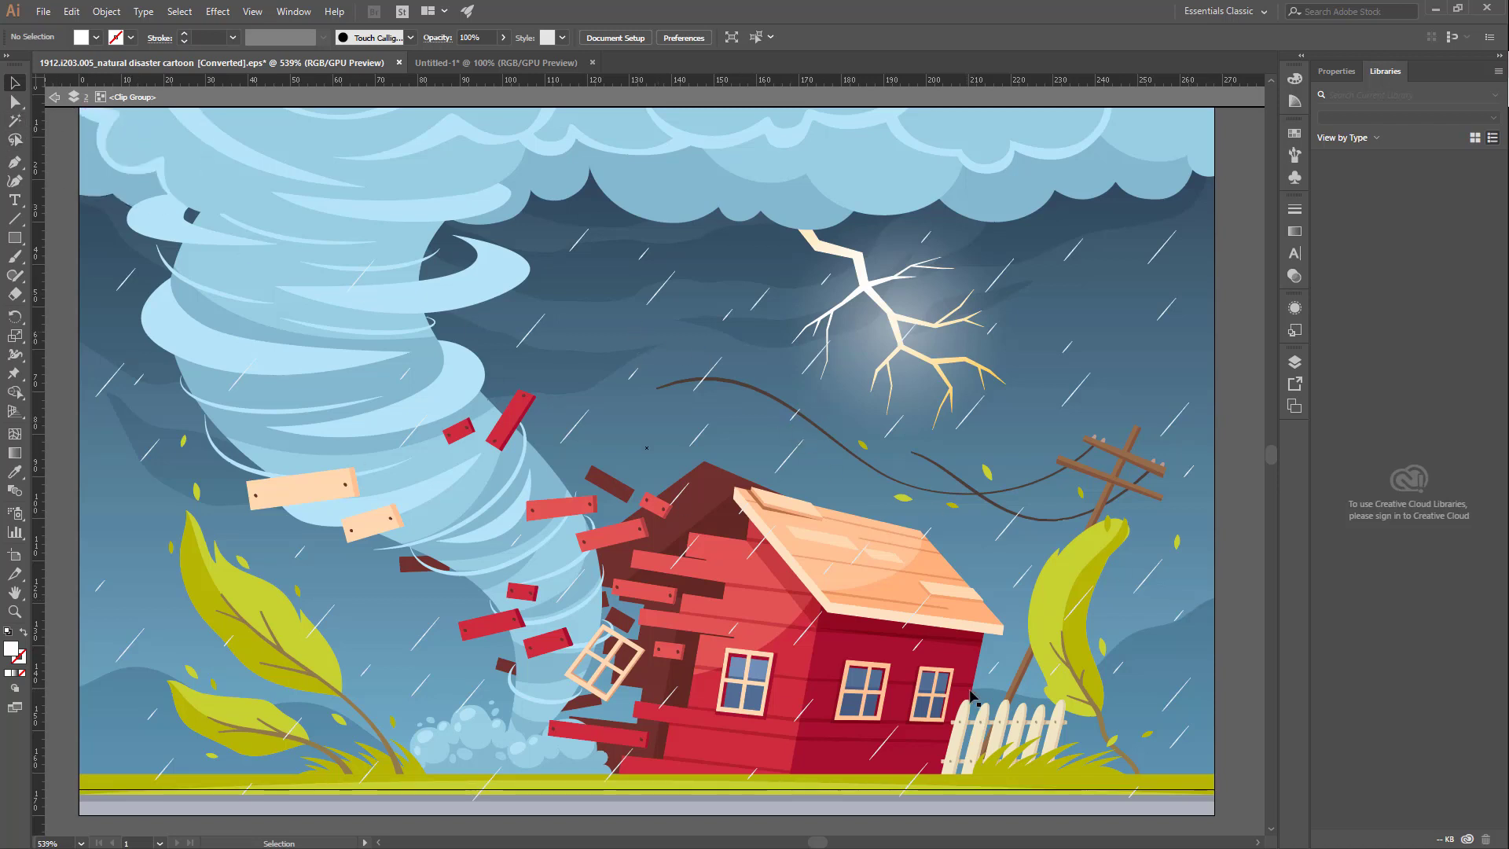
Step: Puppet-warp the utility pole group by pinning its long wire at three points and shifting them to reshape the wire
left_click(1078, 446)
left_click(22, 378)
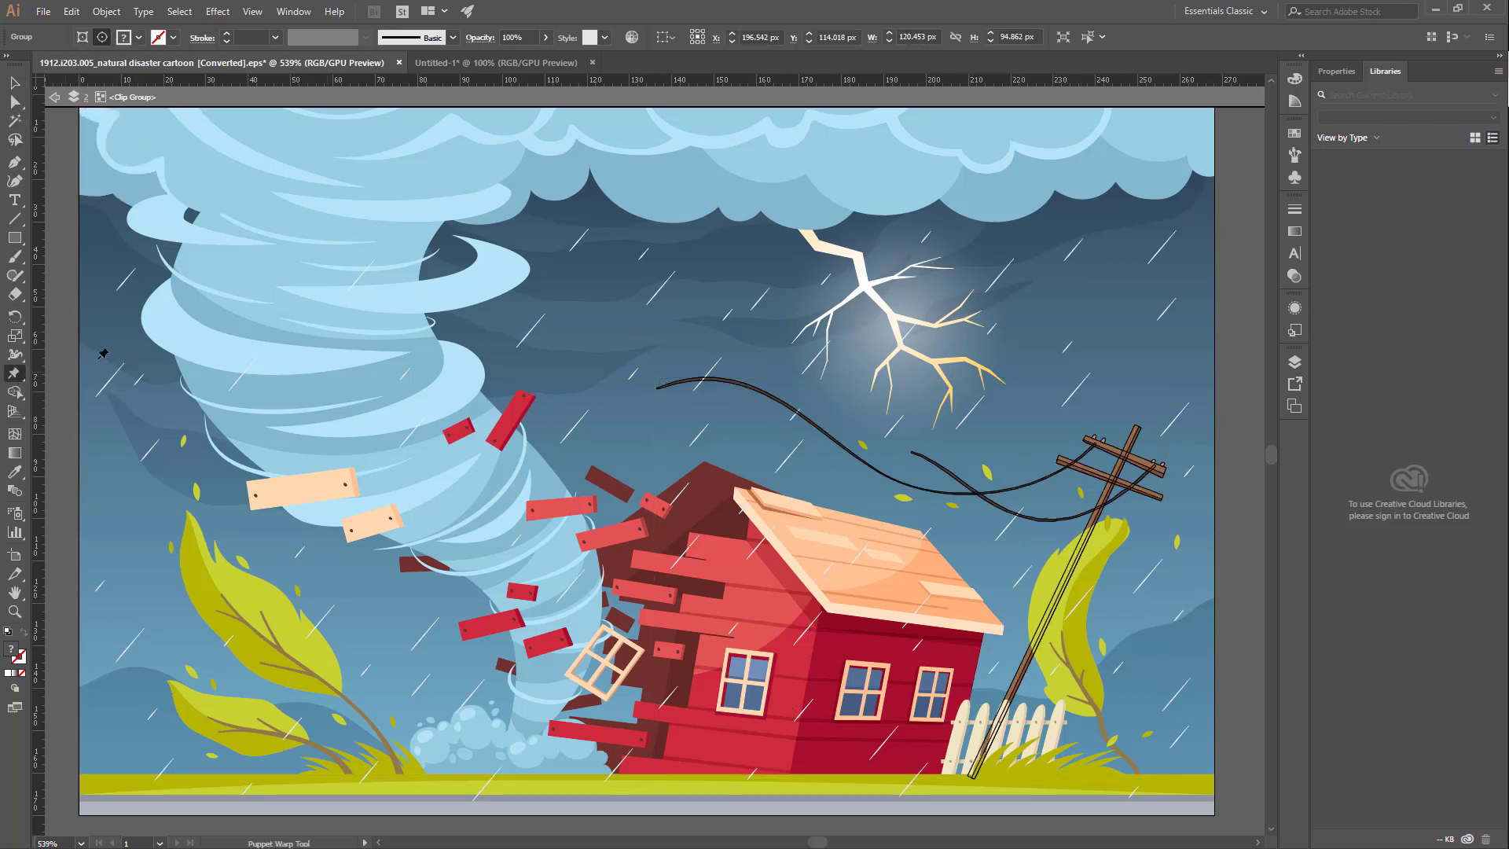
left_click(669, 385)
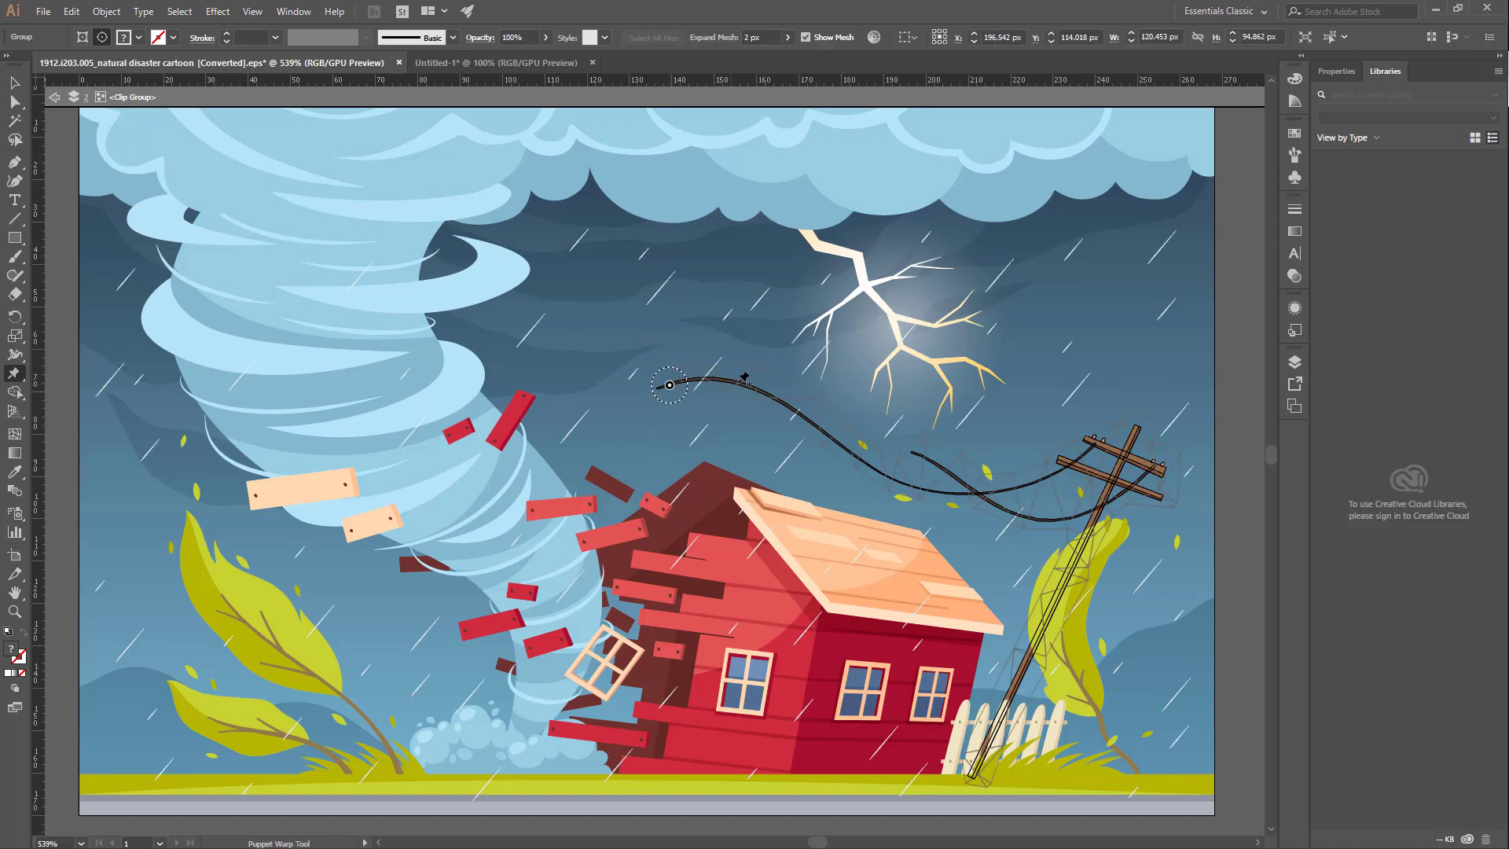
left_click(781, 402)
left_click(877, 467)
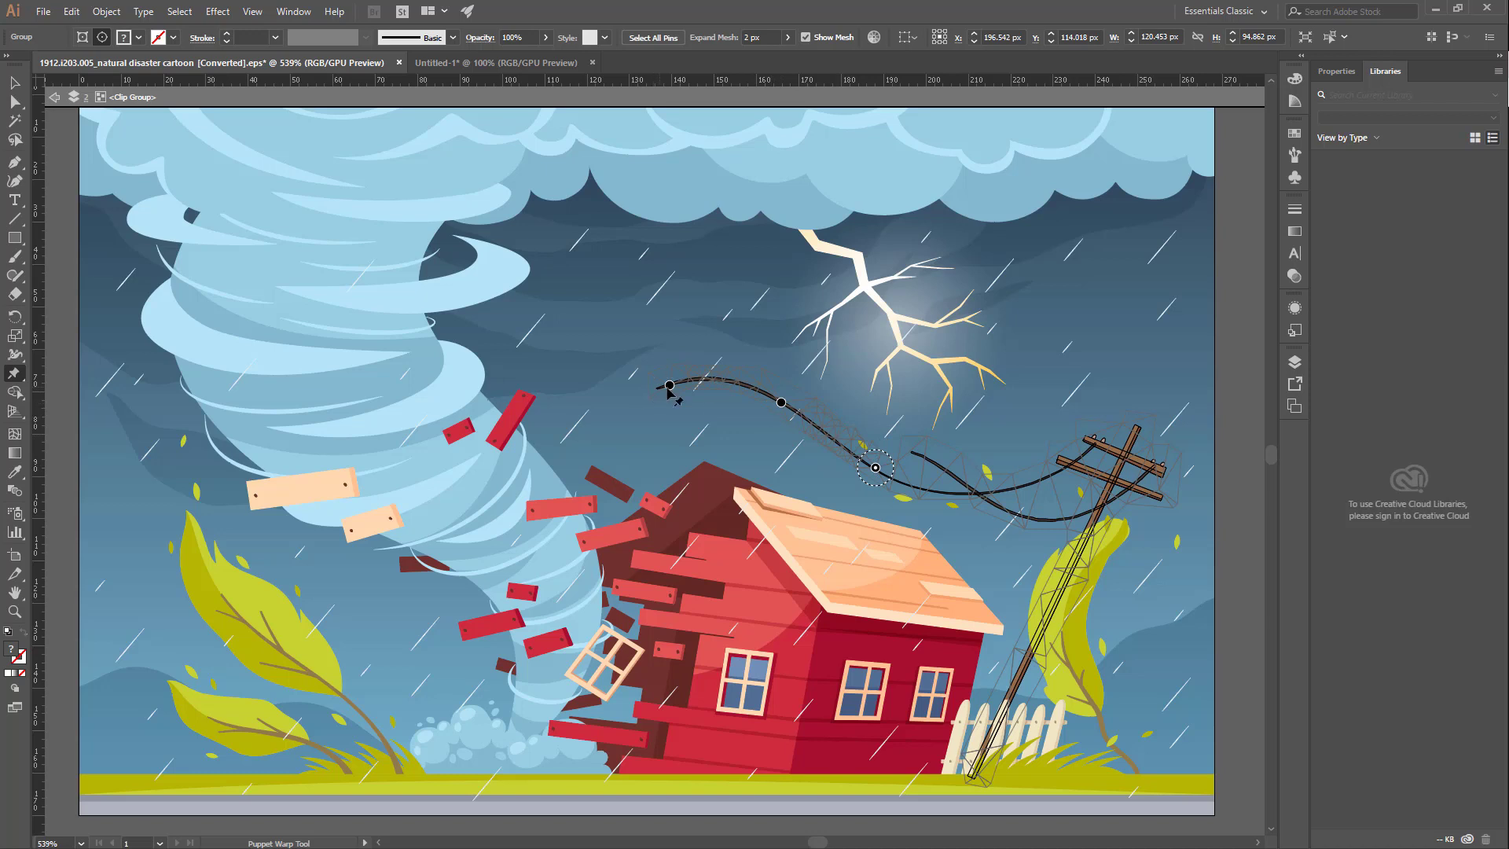
left_click_drag(669, 385, 802, 400)
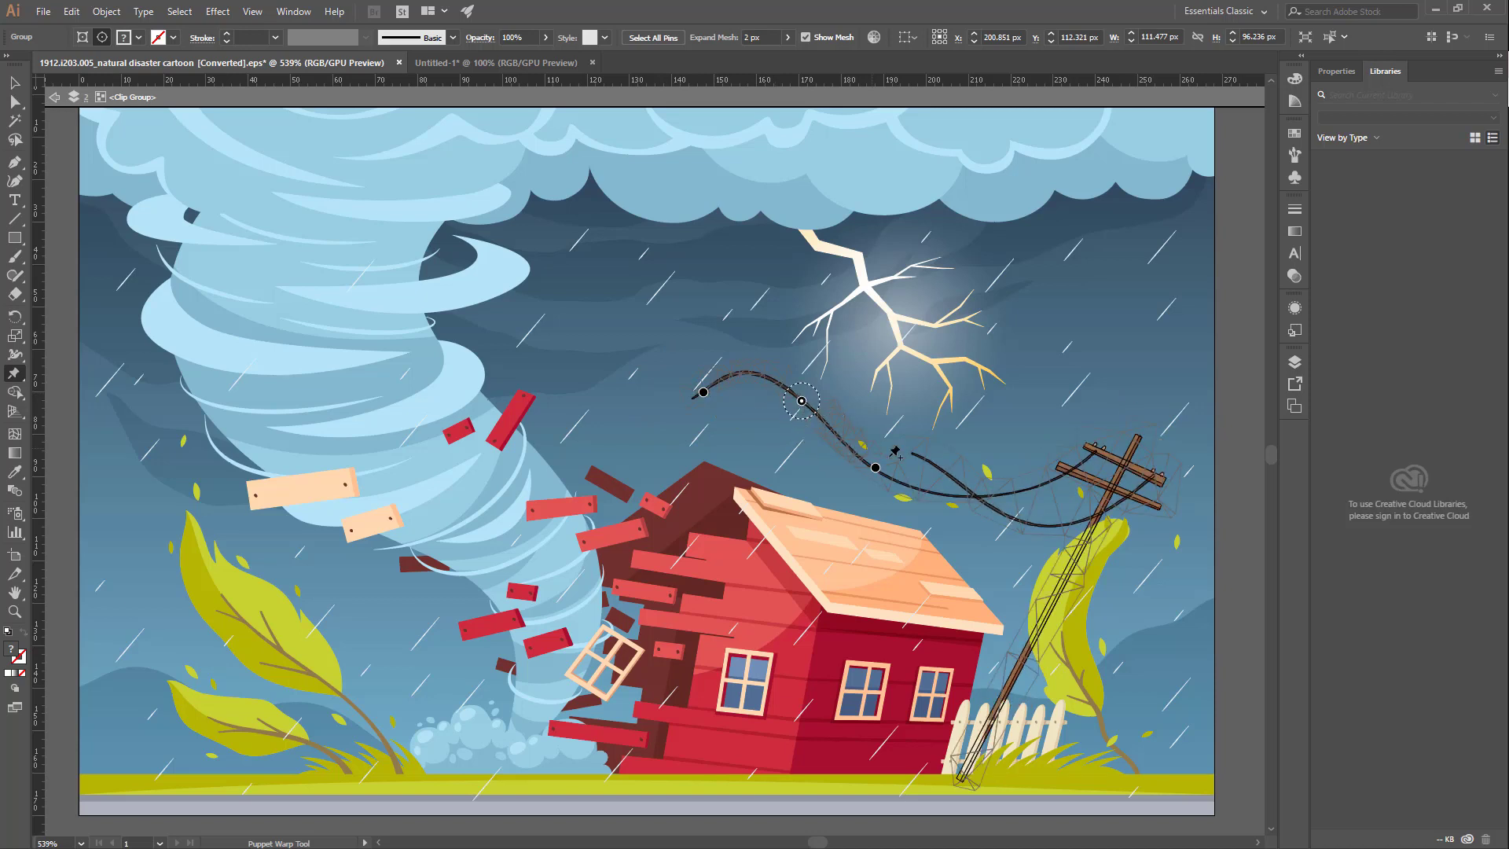
left_click_drag(867, 474, 881, 440)
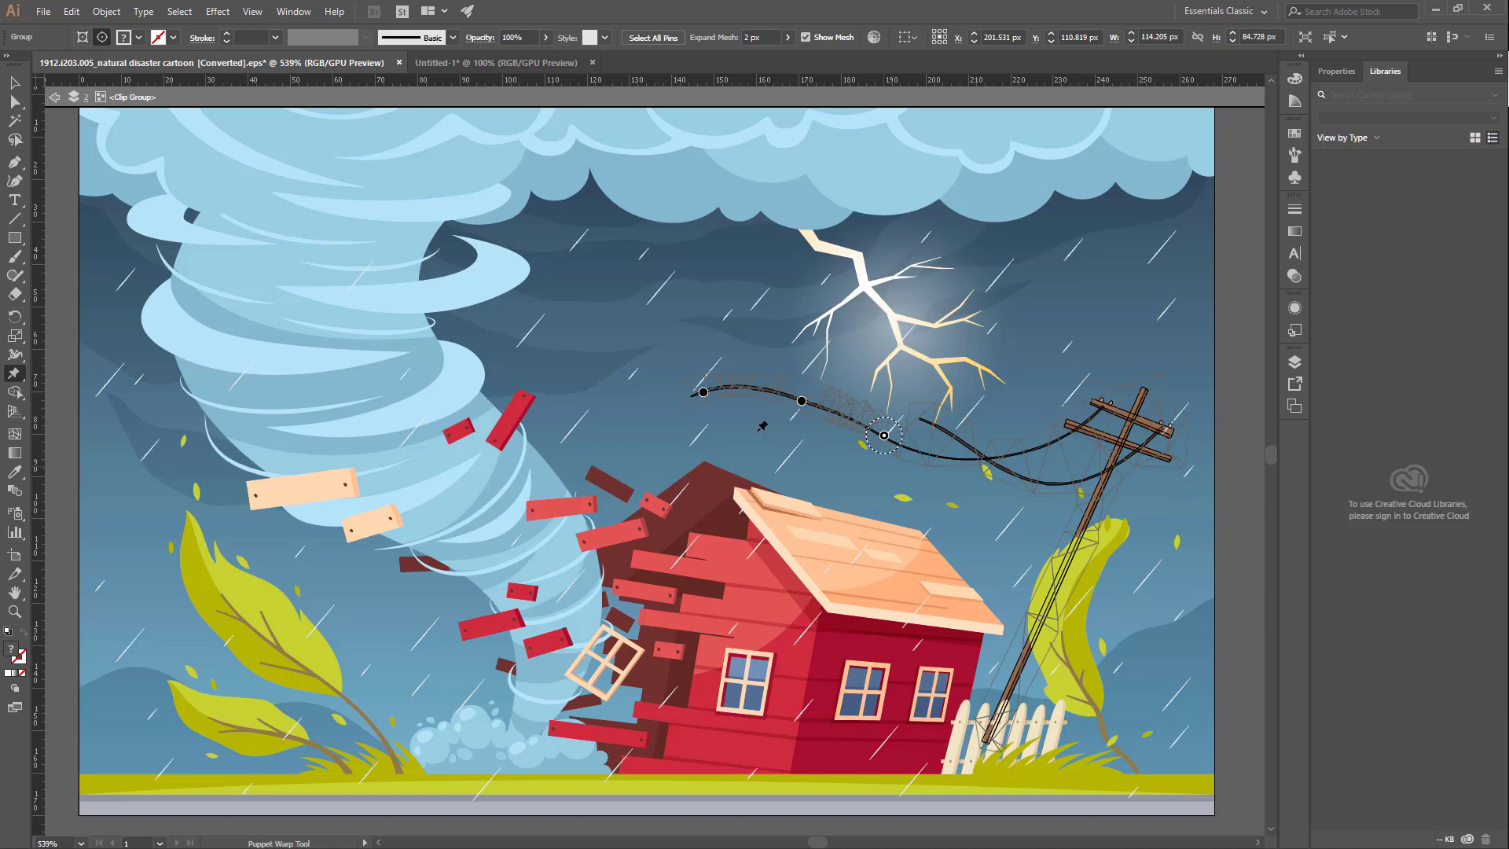
left_click(14, 373)
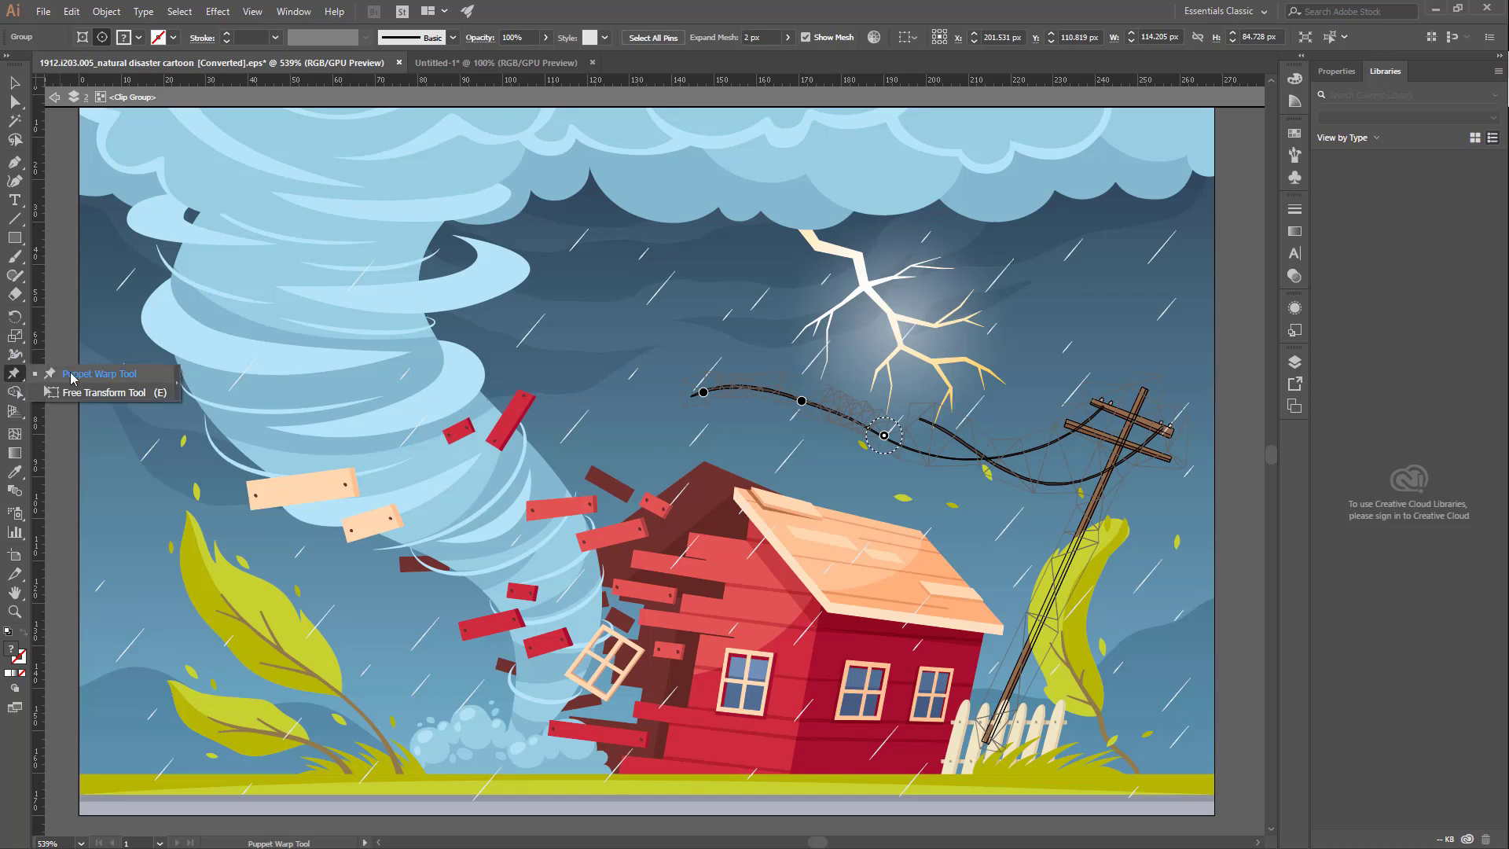
left_click(112, 393)
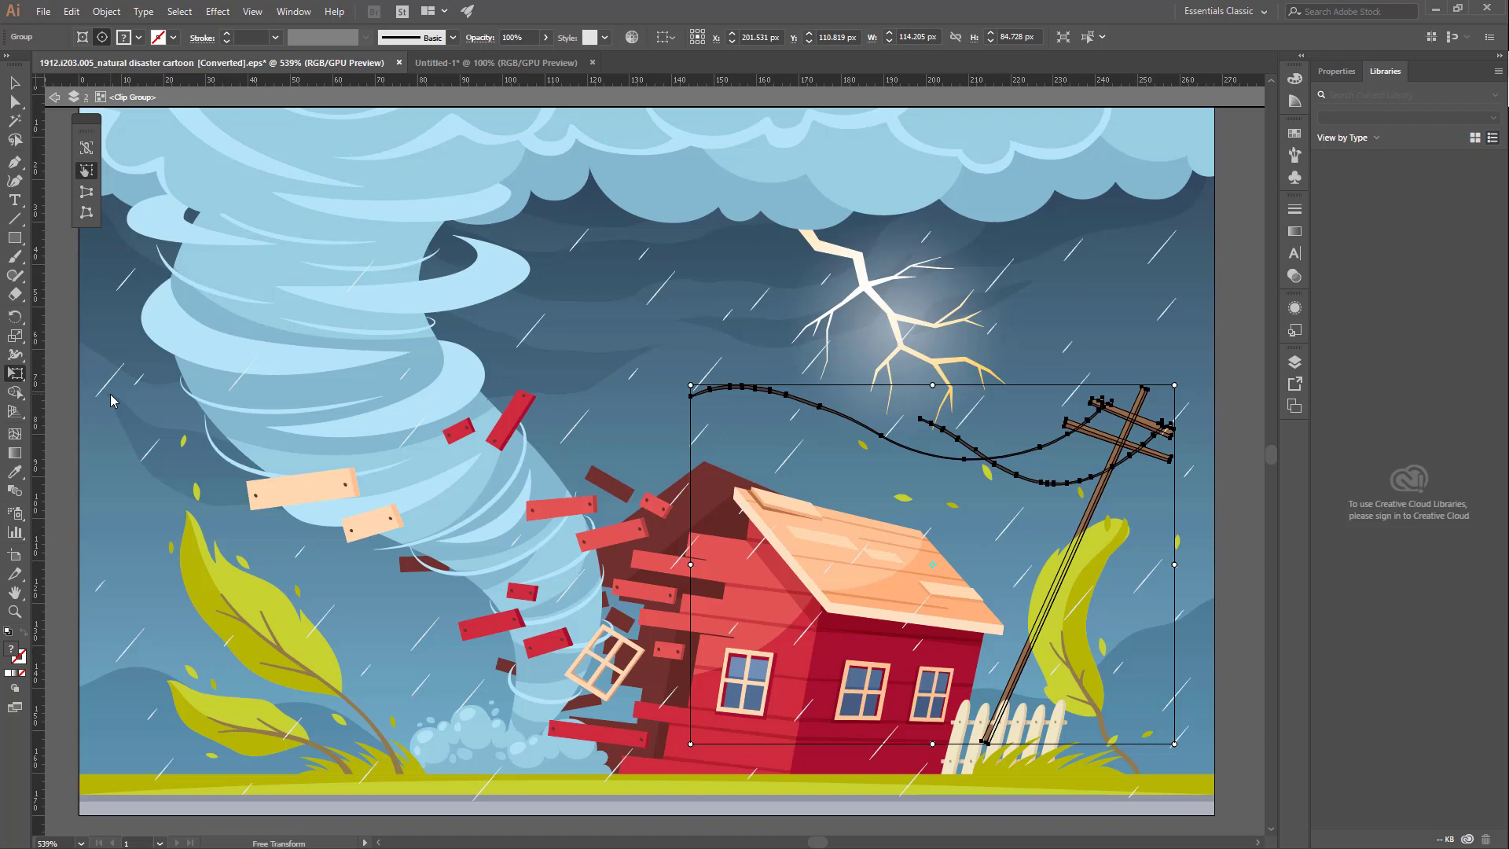
key("v")
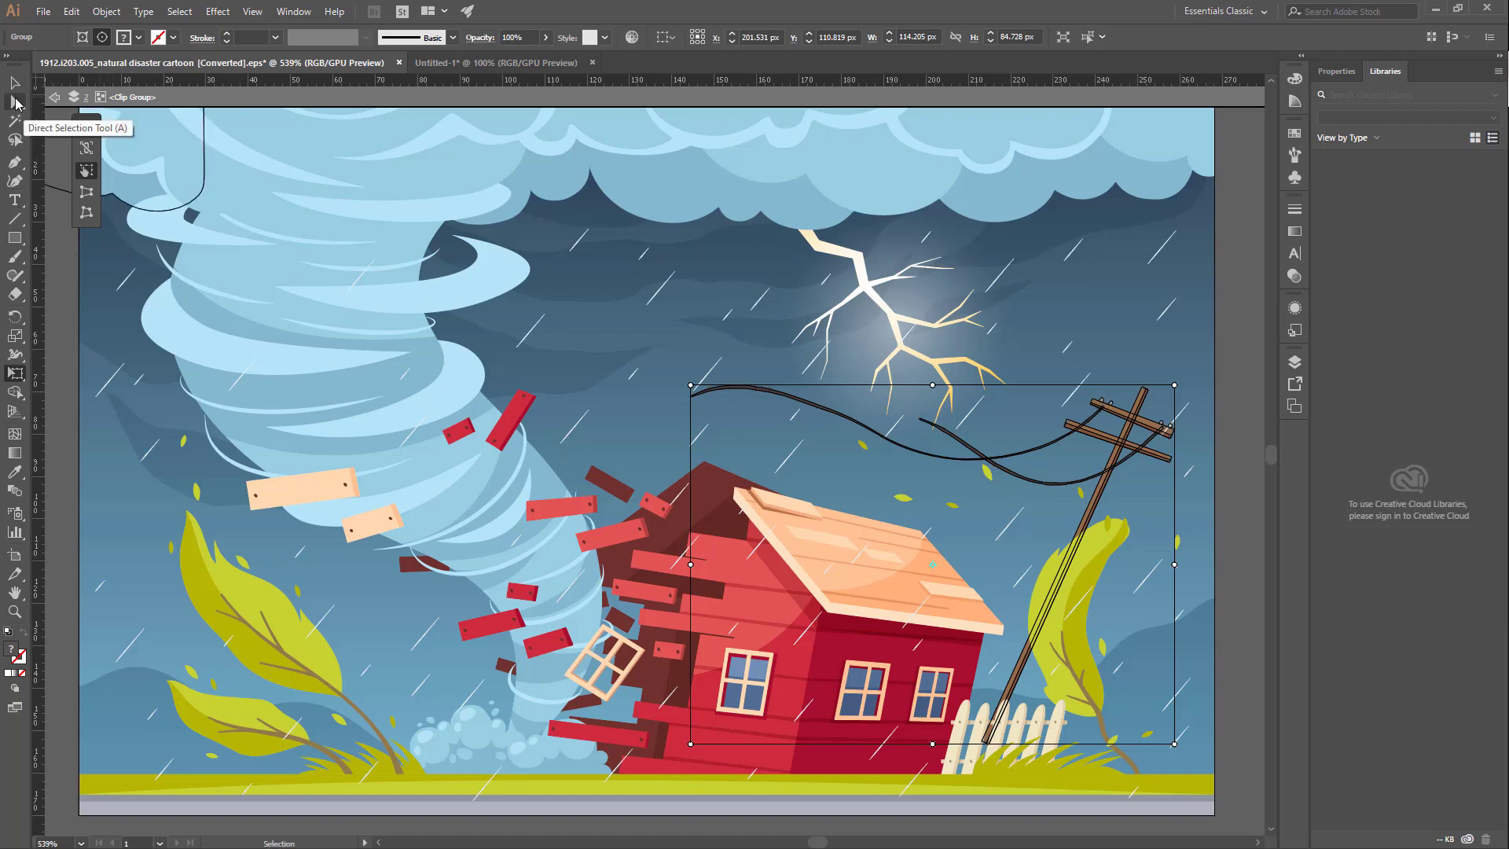
left_click(15, 102)
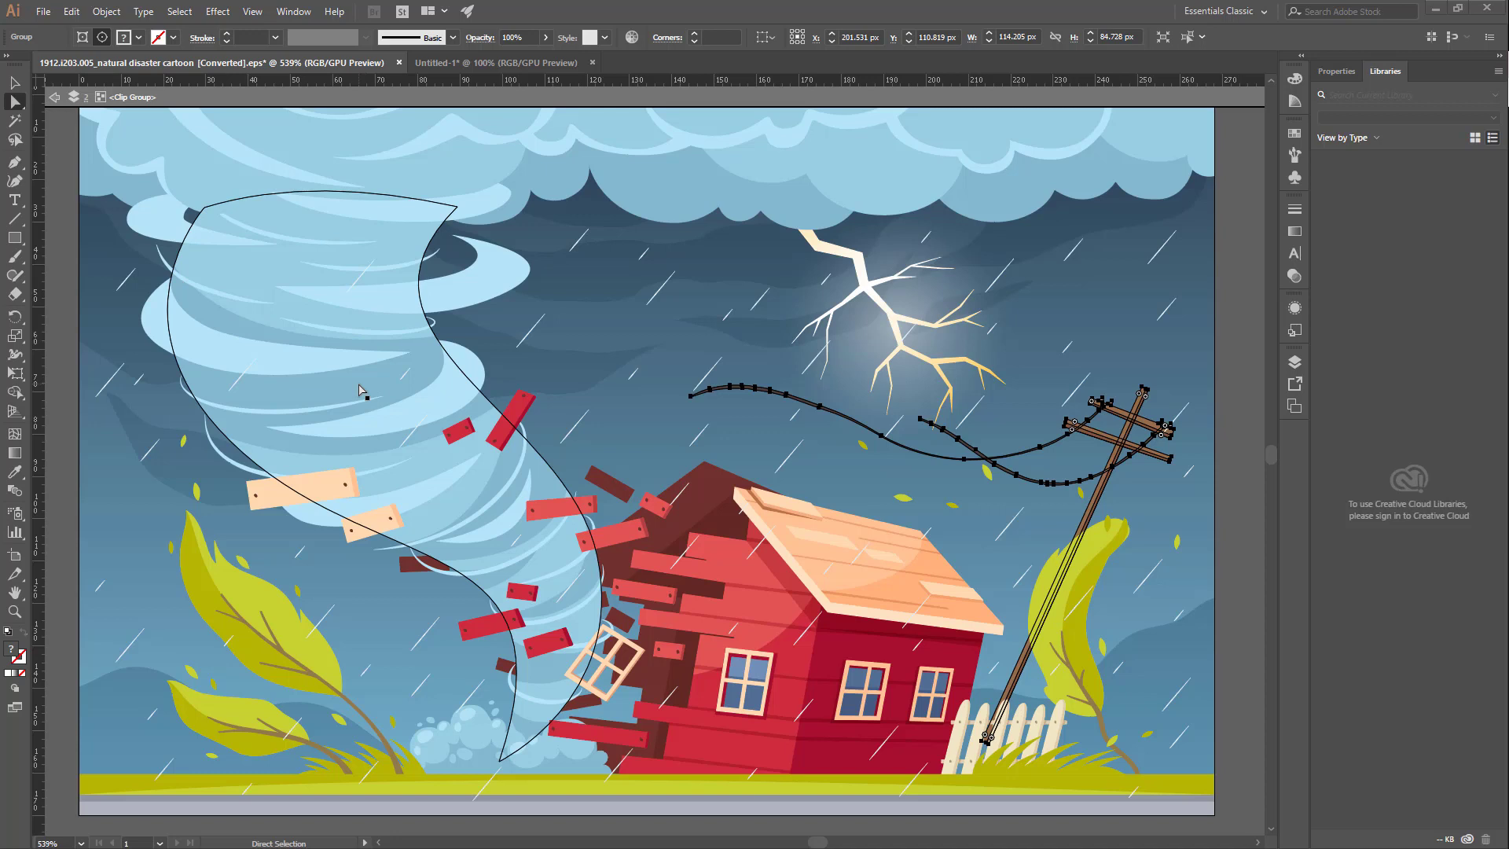
left_click(15, 374)
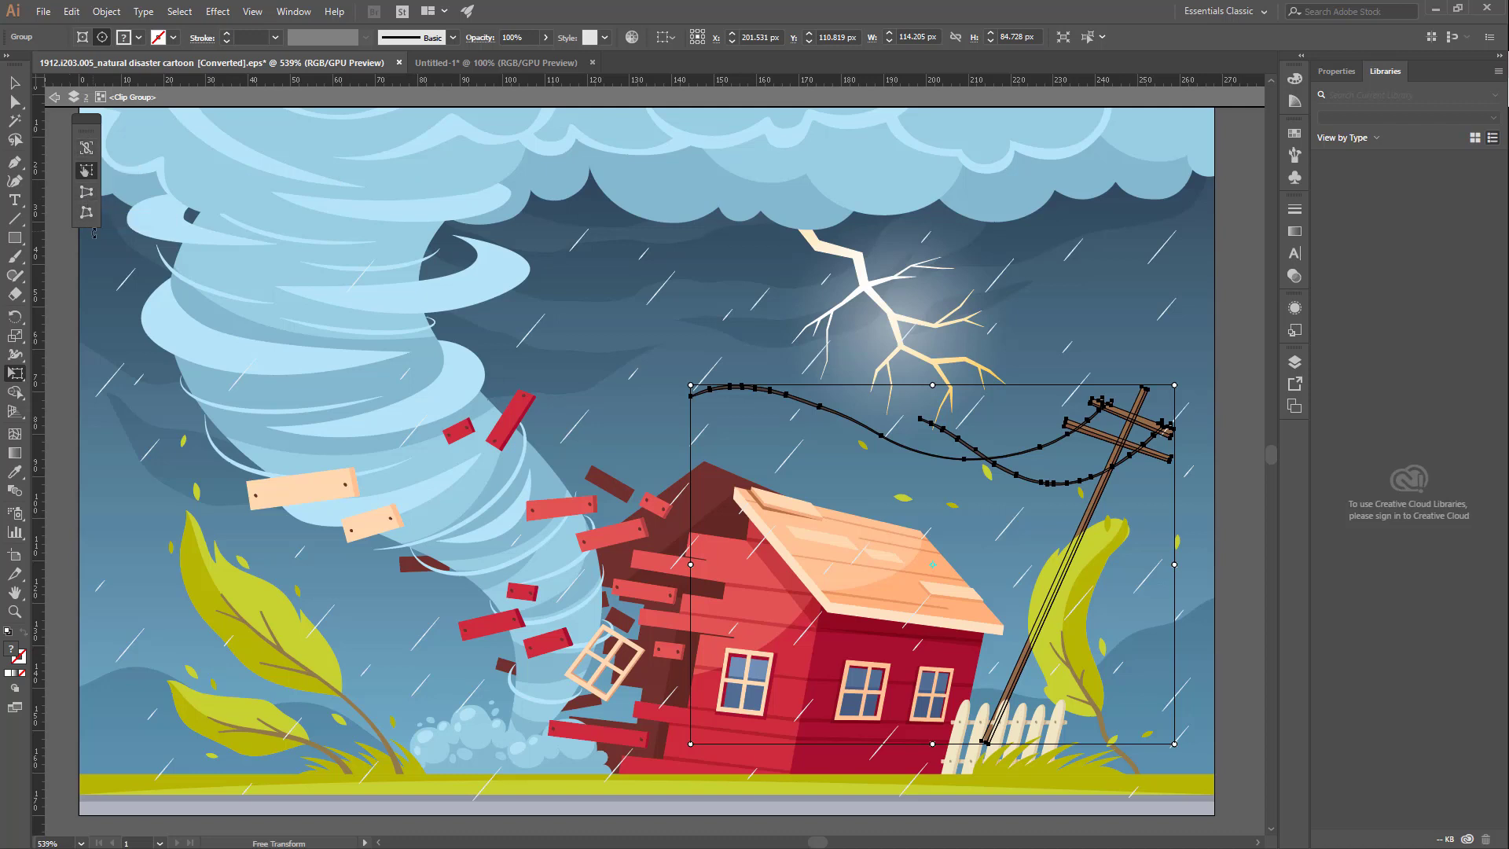
key("a")
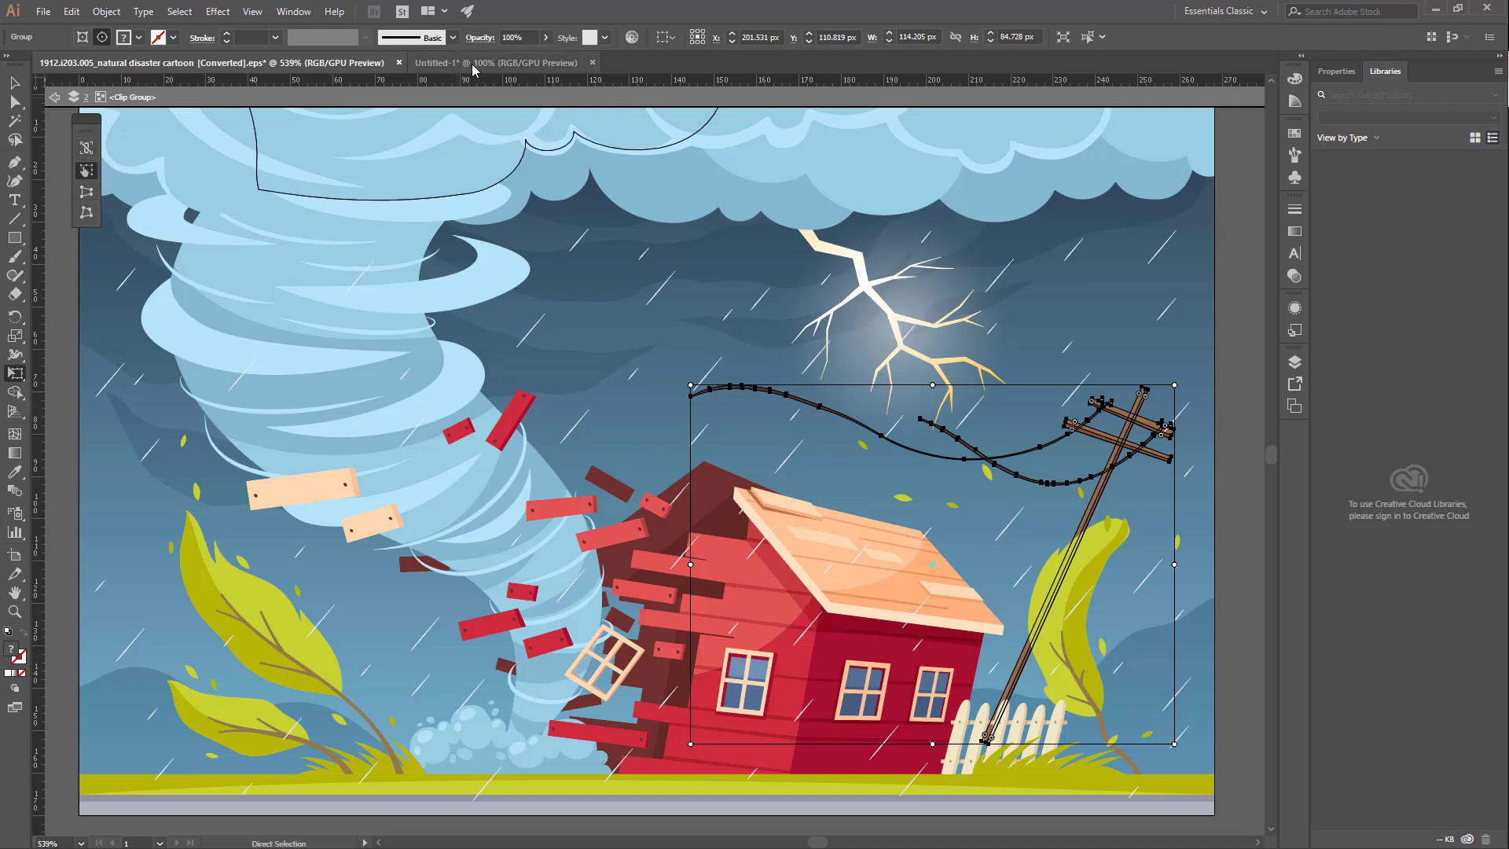
Step: In the Untitled-1 document, taper the dark road rectangle's top to the width of the white dashes with Free Transform's Perspective Distort
left_click(474, 65)
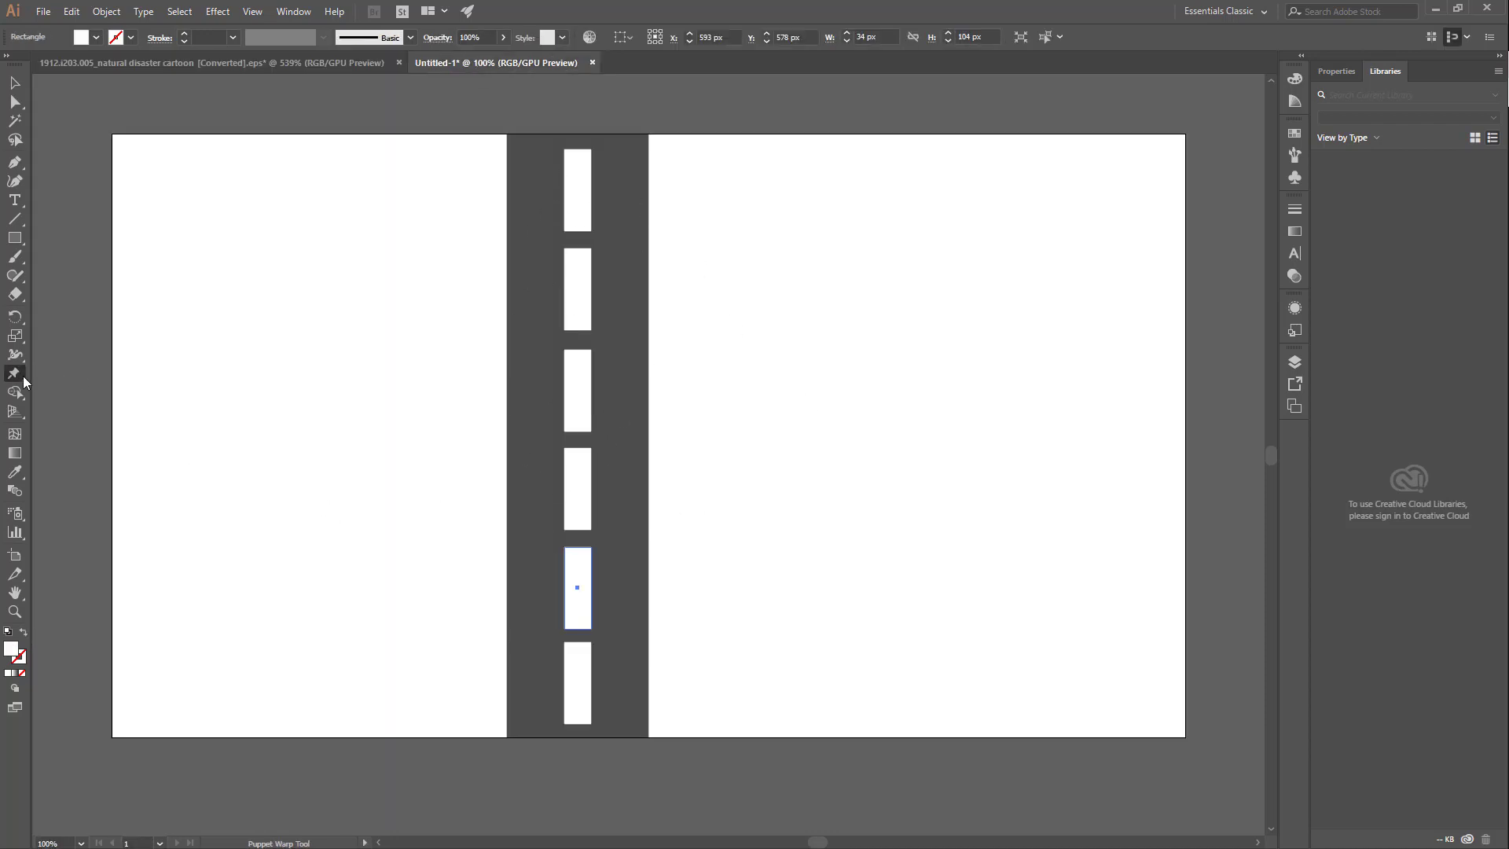
left_click_drag(22, 376, 87, 396)
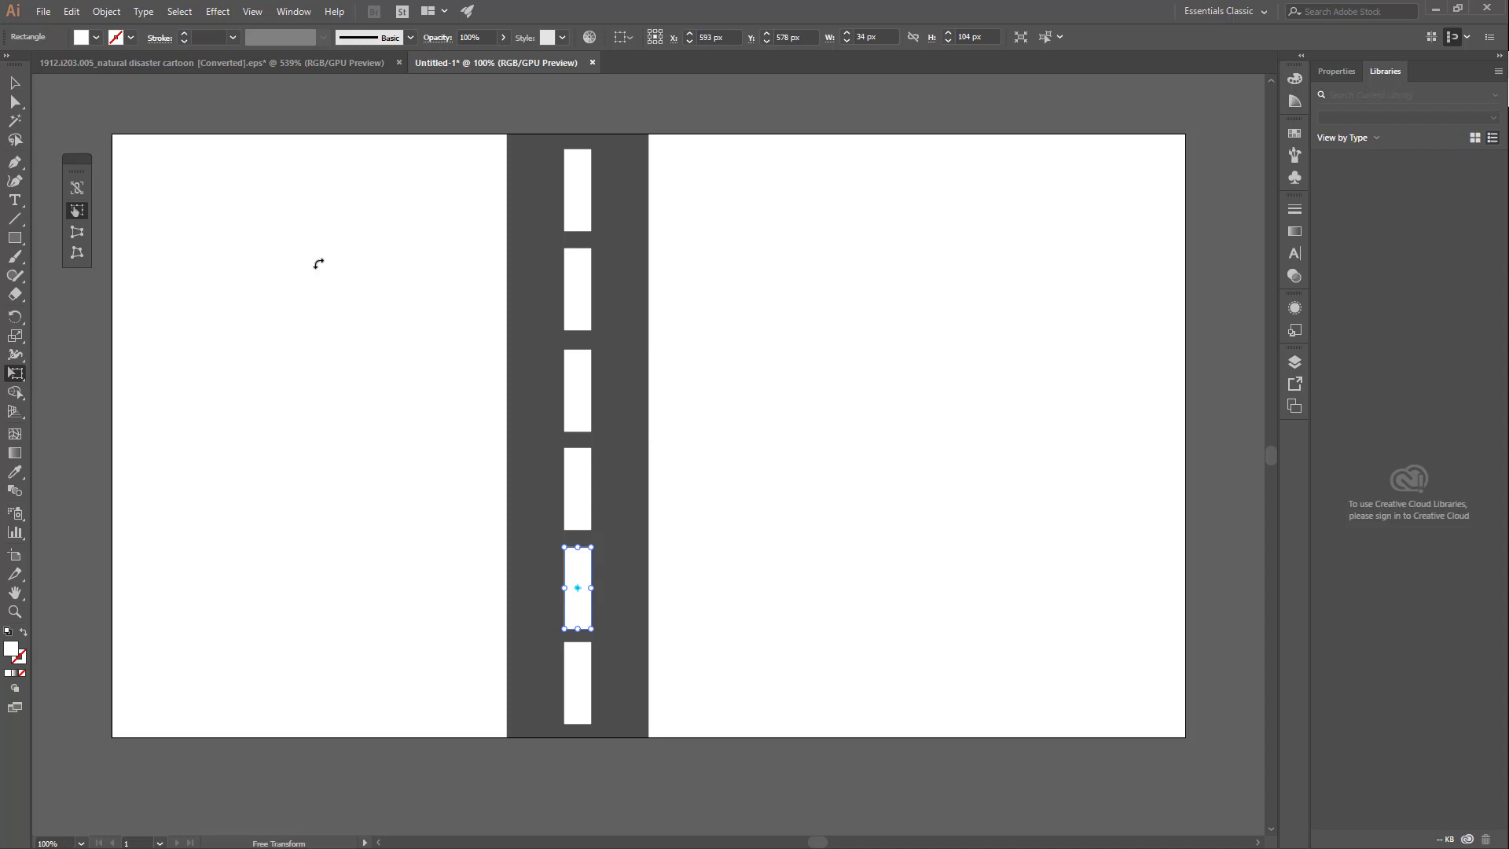
left_click(15, 82)
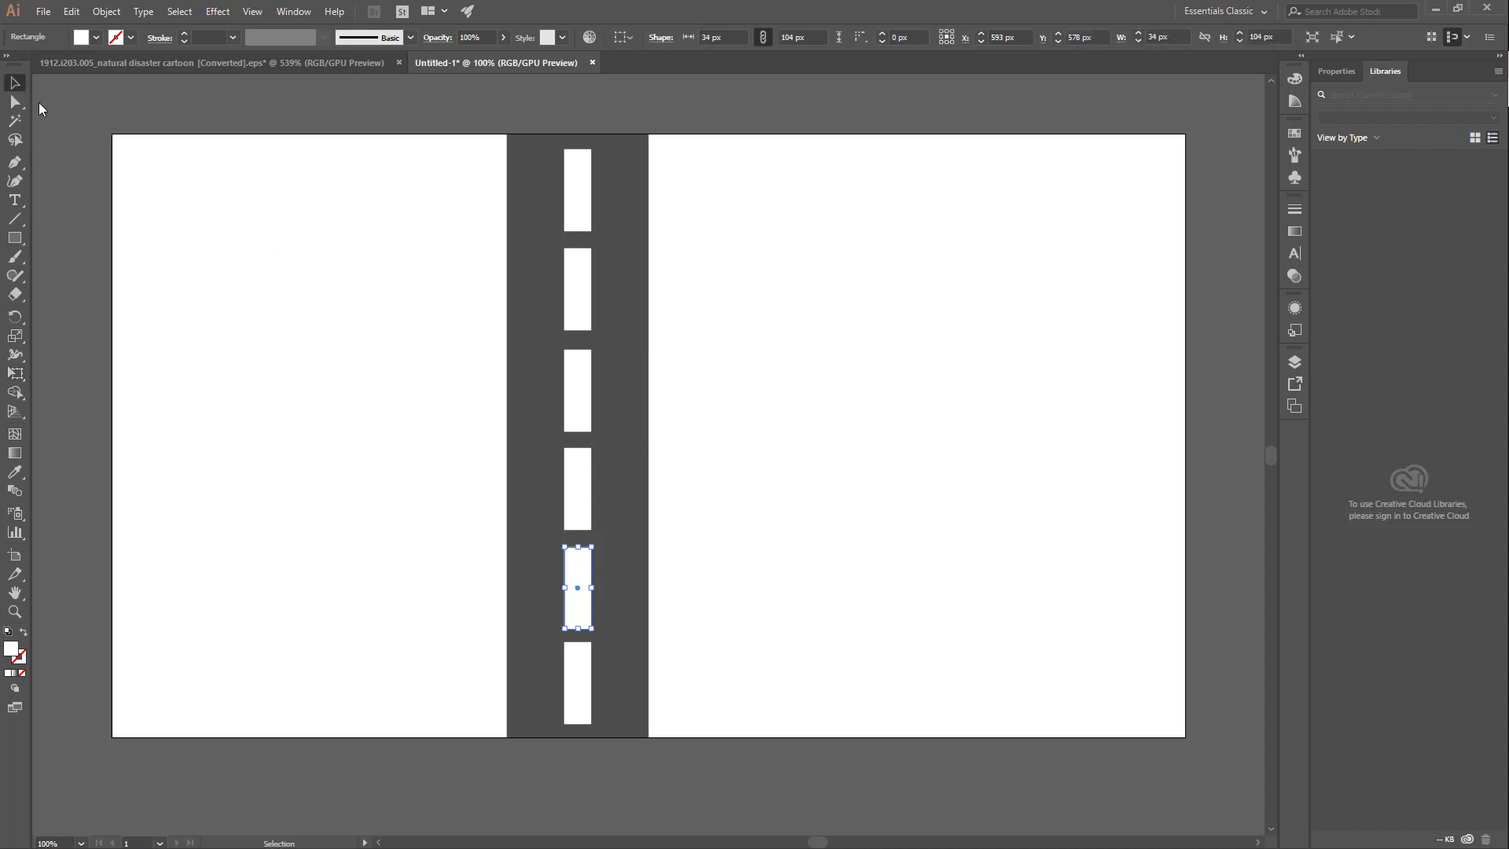
left_click(636, 205)
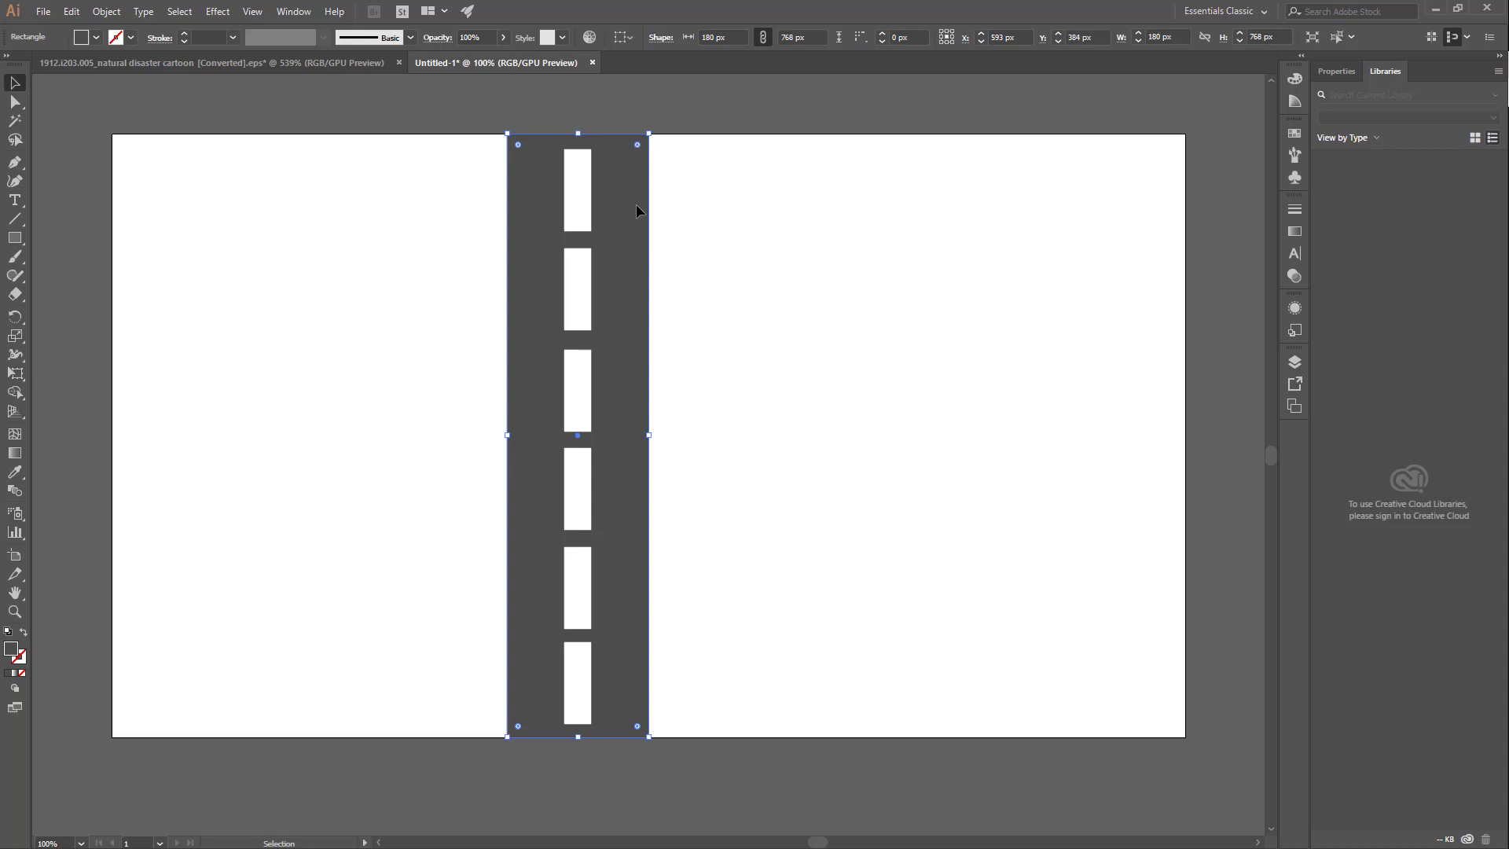
left_click(18, 377)
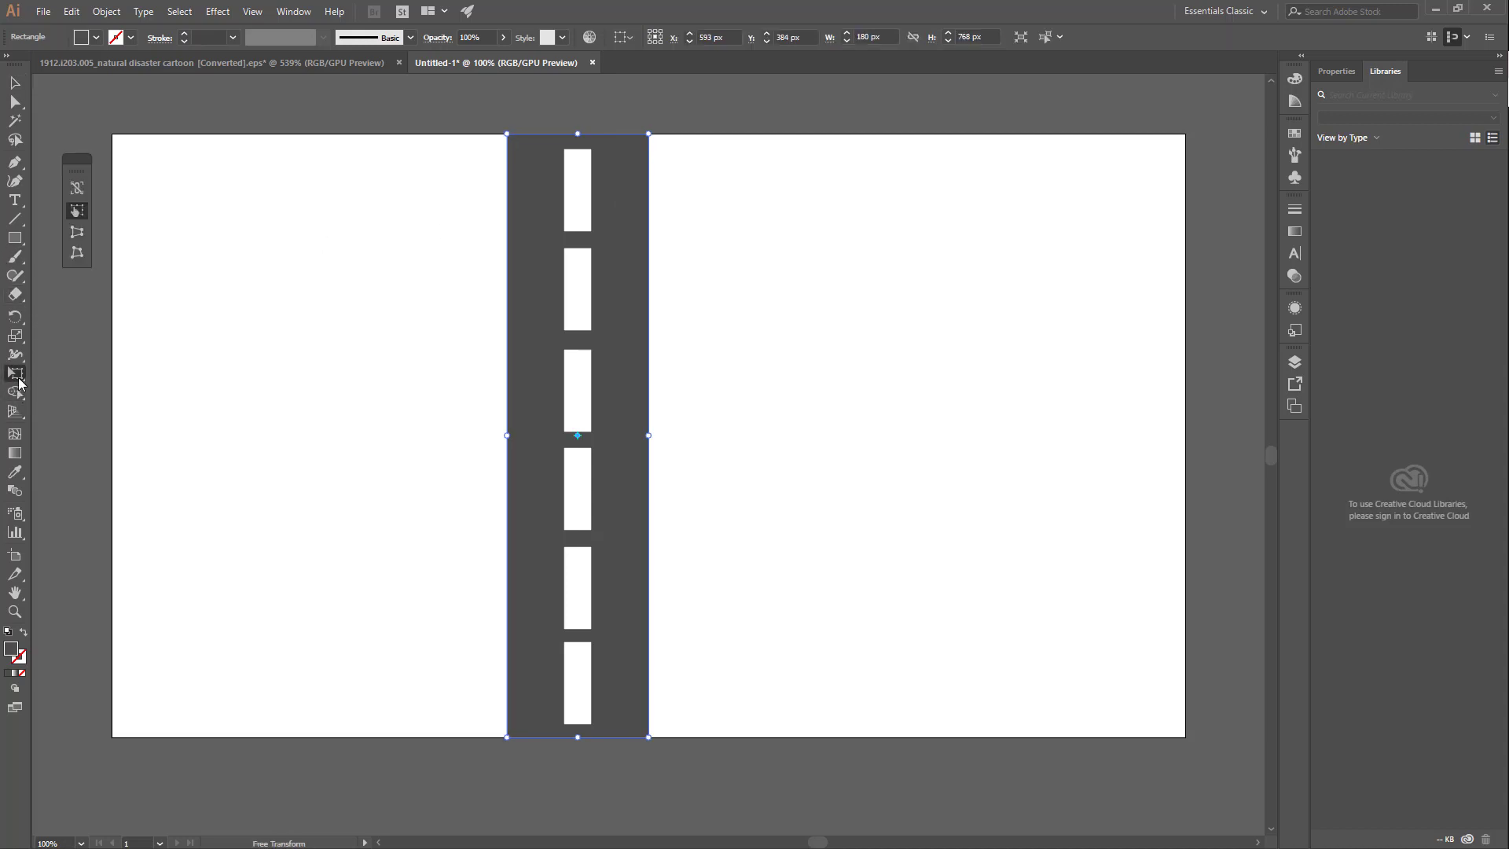
left_click(78, 234)
left_click_drag(512, 146, 571, 150)
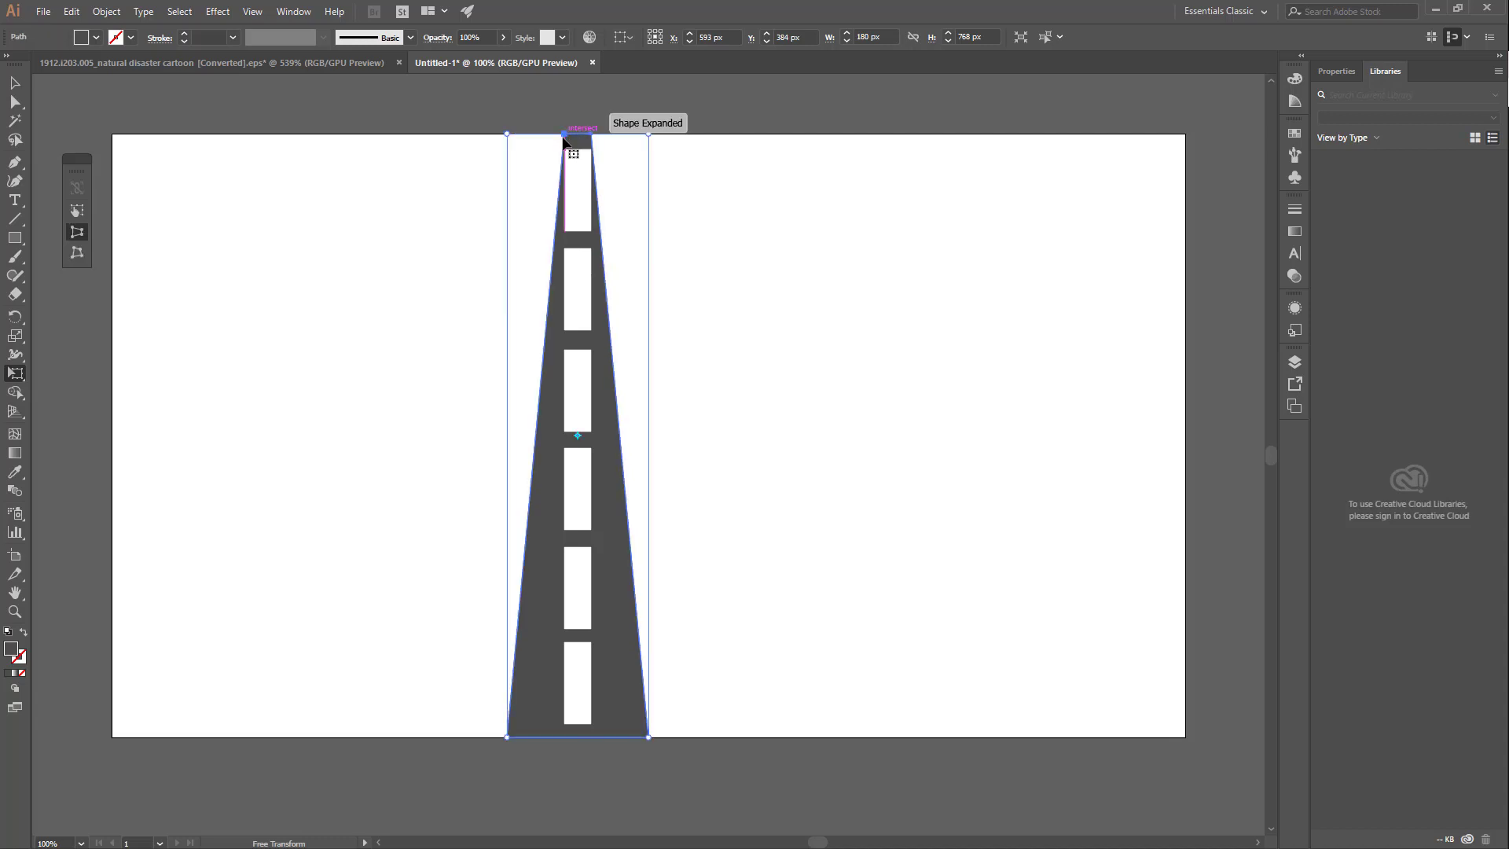
Step: Slant the road by moving its narrow top to the artboard's upper-right corner, and widen its base to the lower-left corner with Perspective Distort
left_click(81, 211)
left_click_drag(573, 132, 1115, 134)
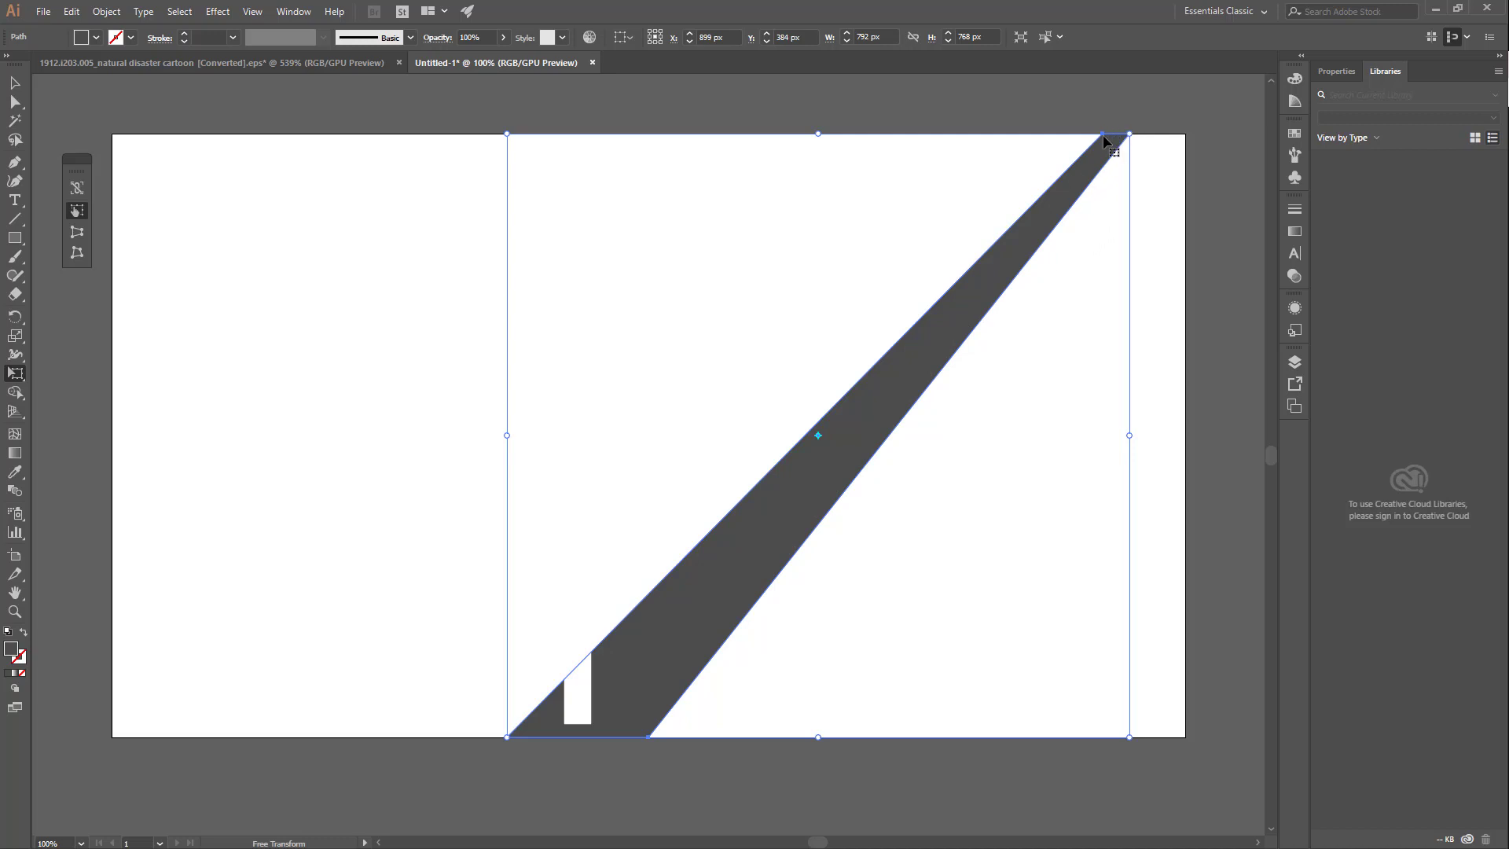
left_click(77, 232)
left_click_drag(507, 739, 123, 722)
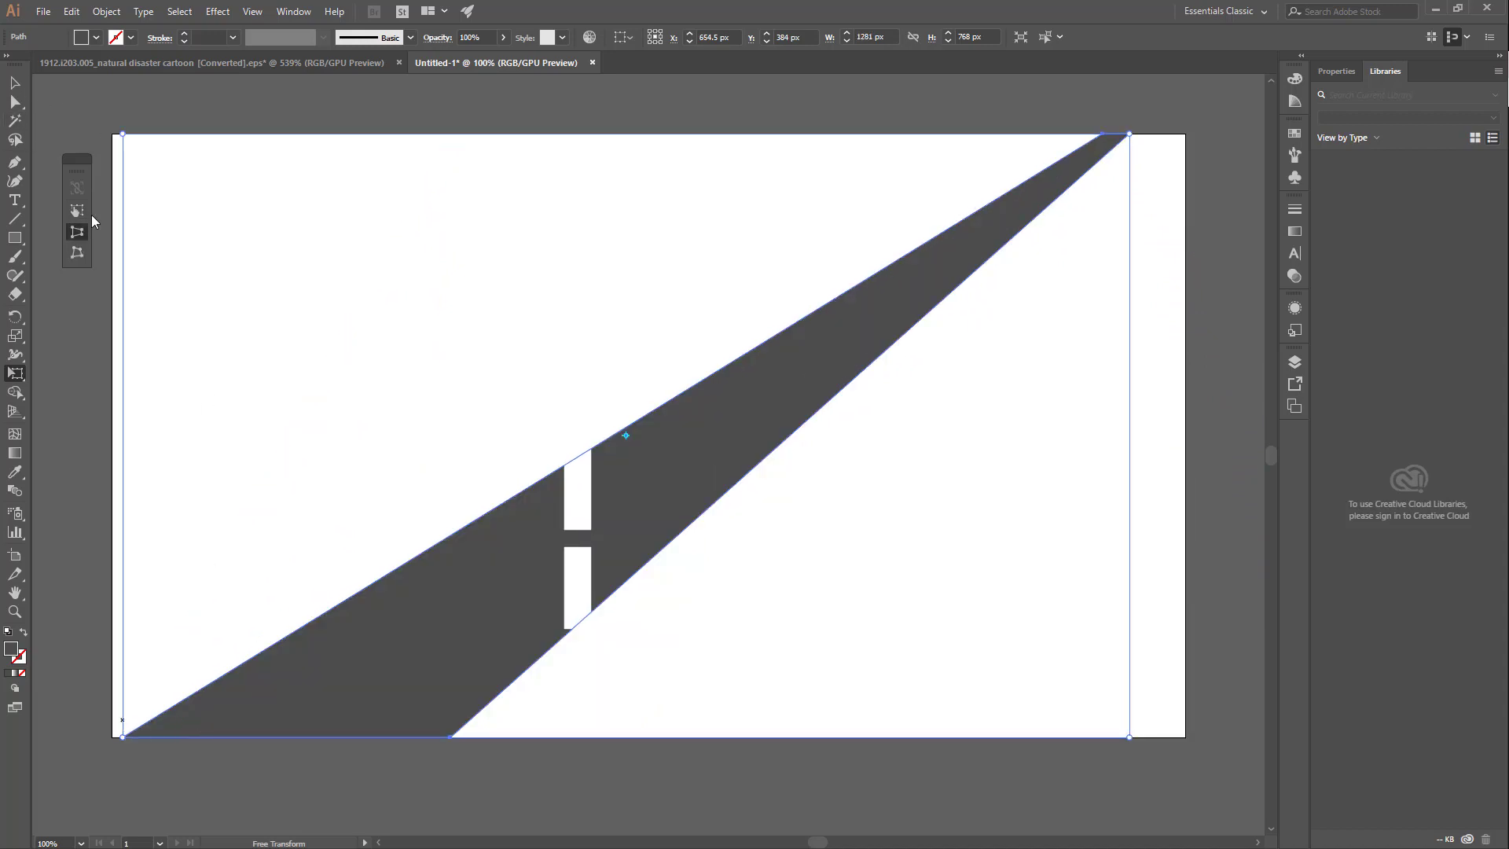
Step: Select the five upper white dashes without the road and move their column onto the wide base of the road
left_click(14, 83)
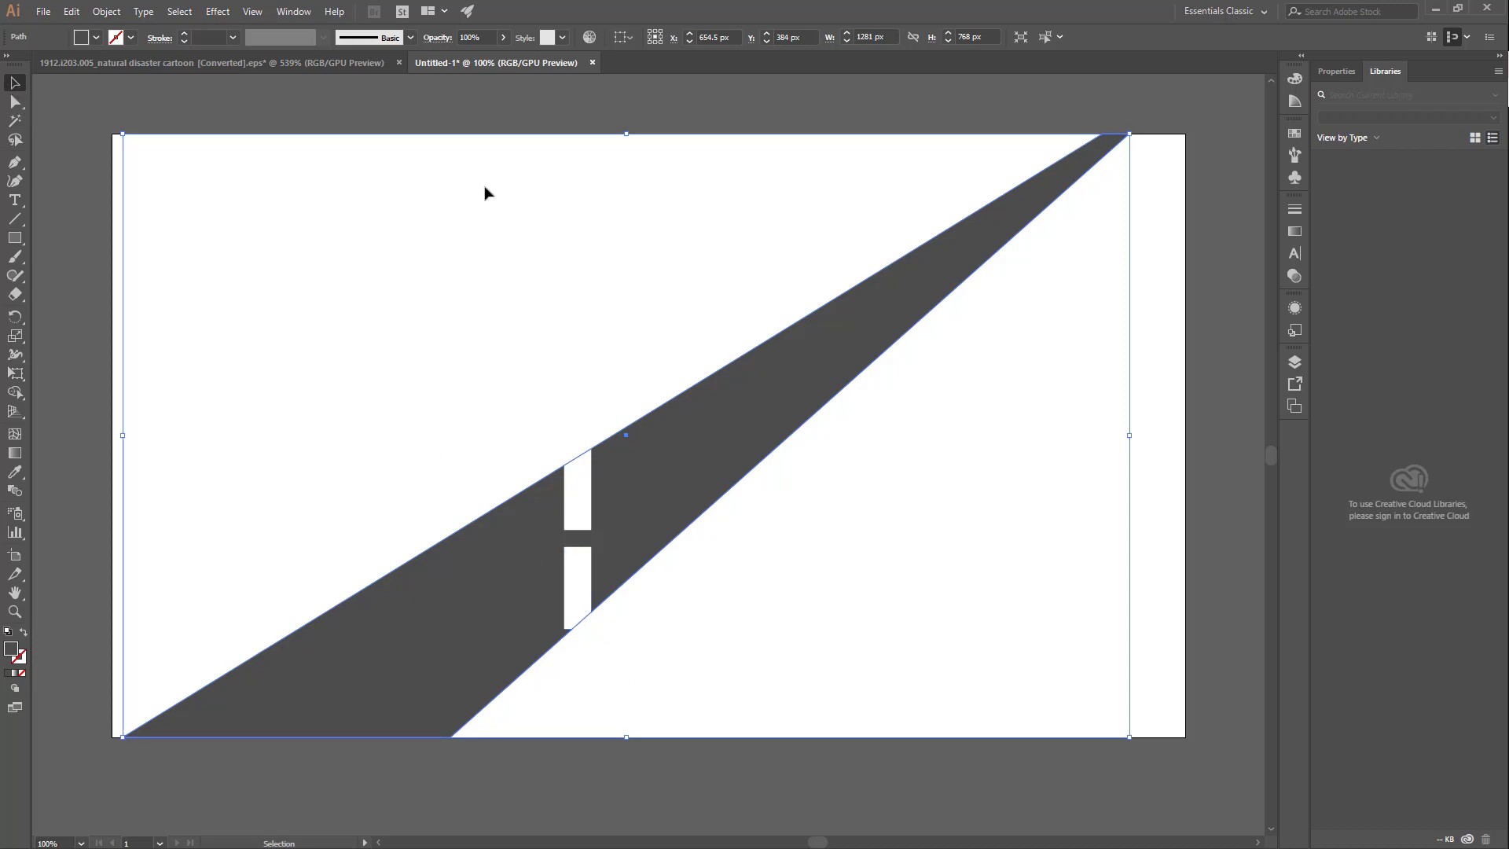
left_click_drag(484, 193, 657, 616)
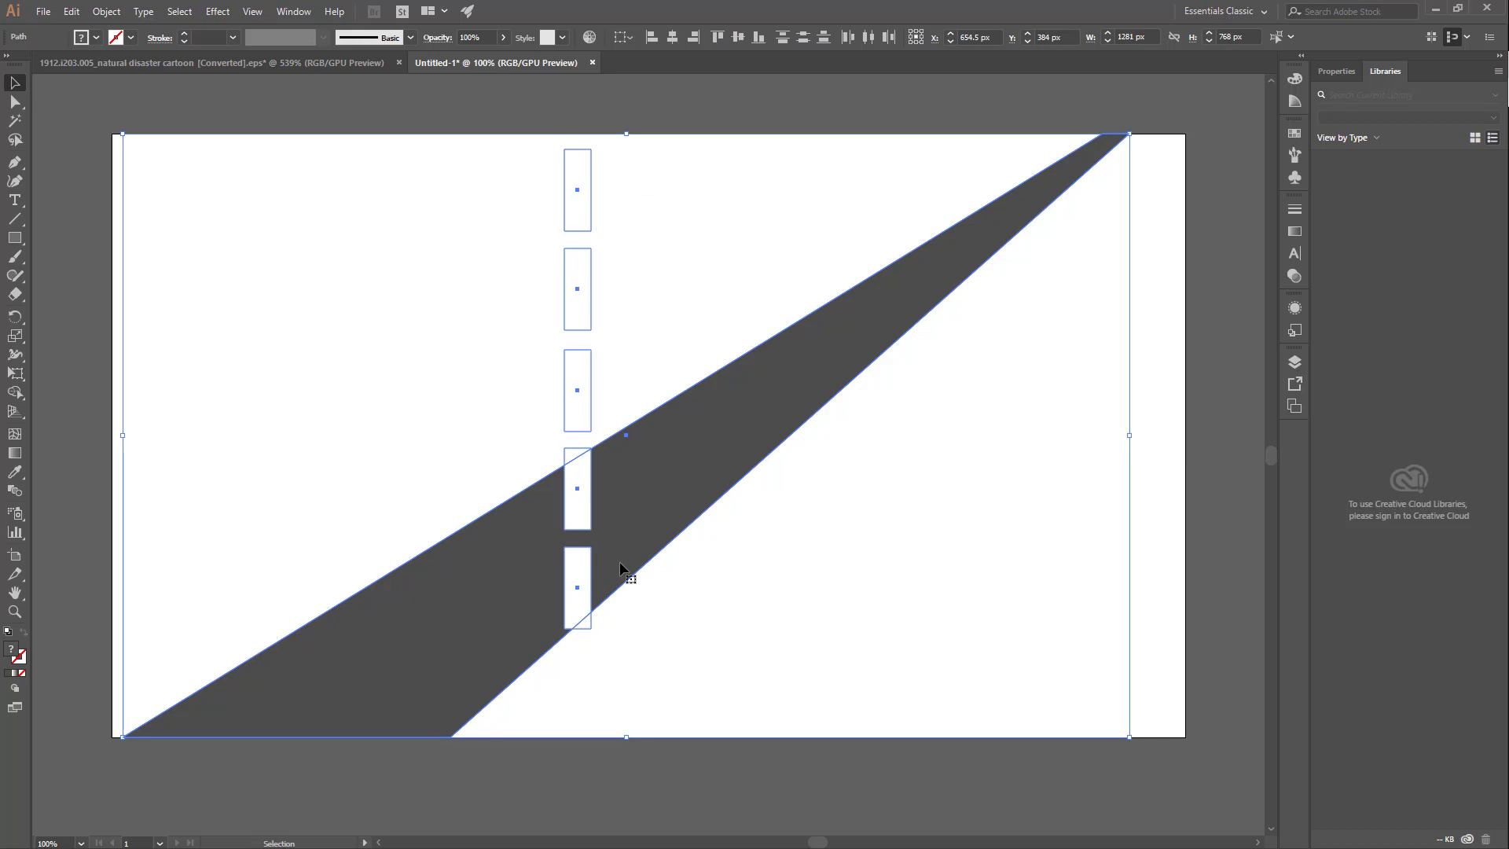
key("a")
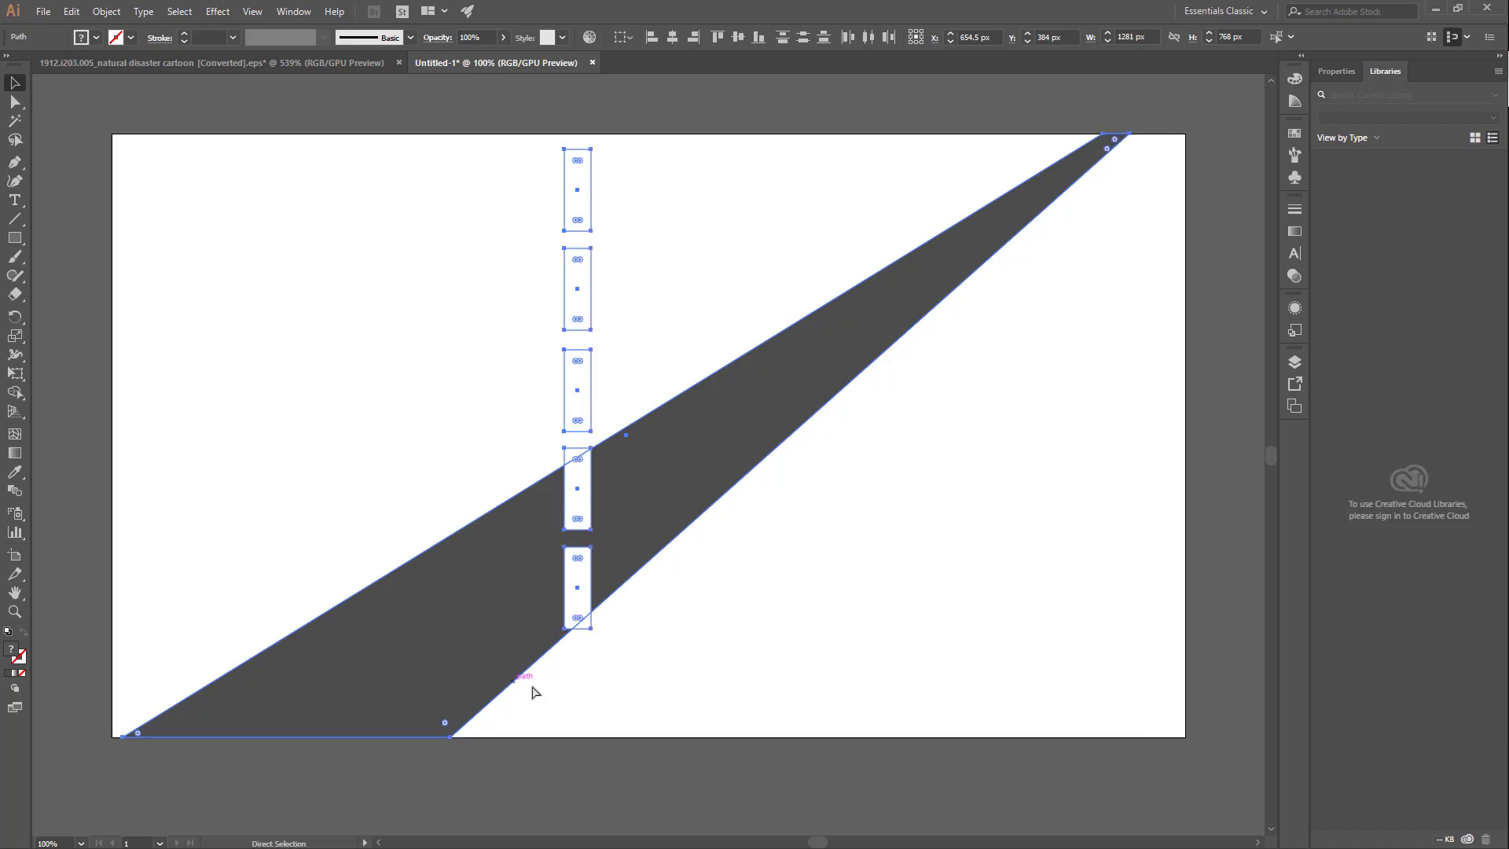
key("v")
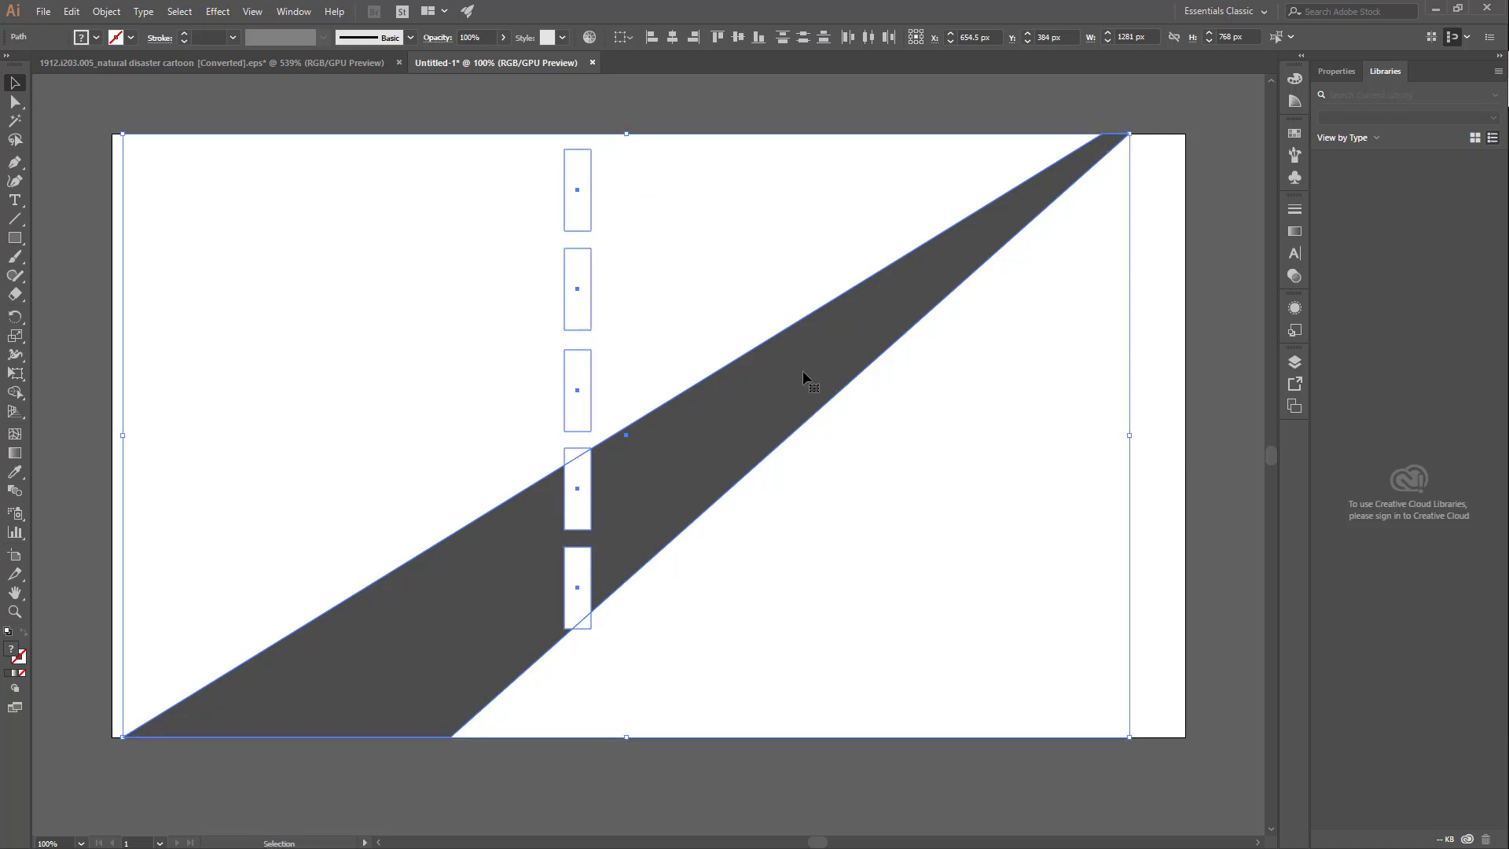
left_click(798, 379, "shift")
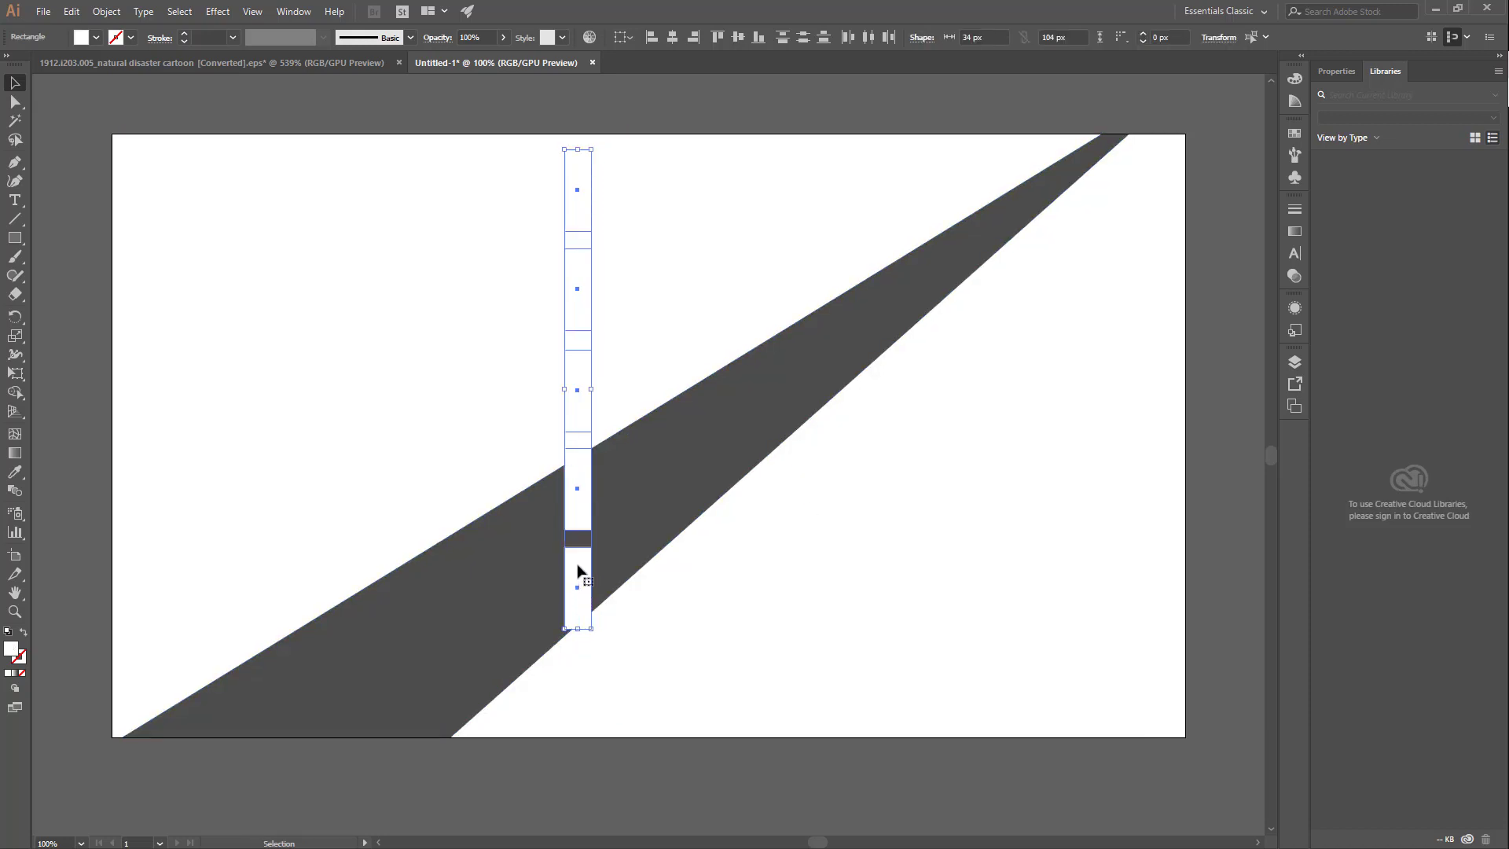
left_click_drag(566, 566, 319, 672)
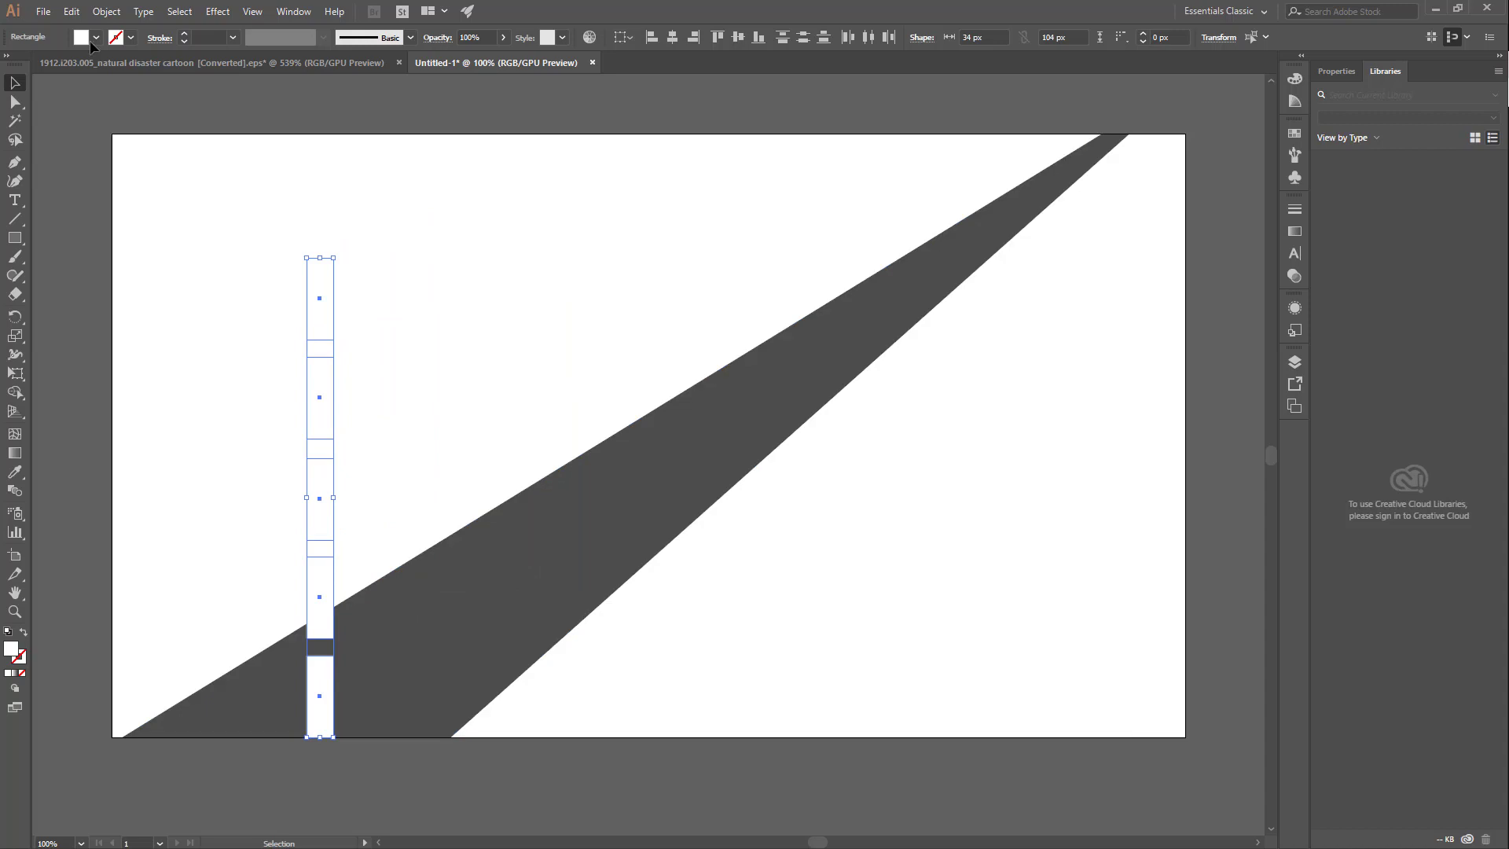
Step: Taper the column of white dashes toward its top with Free Transform's Perspective Distort
key("e")
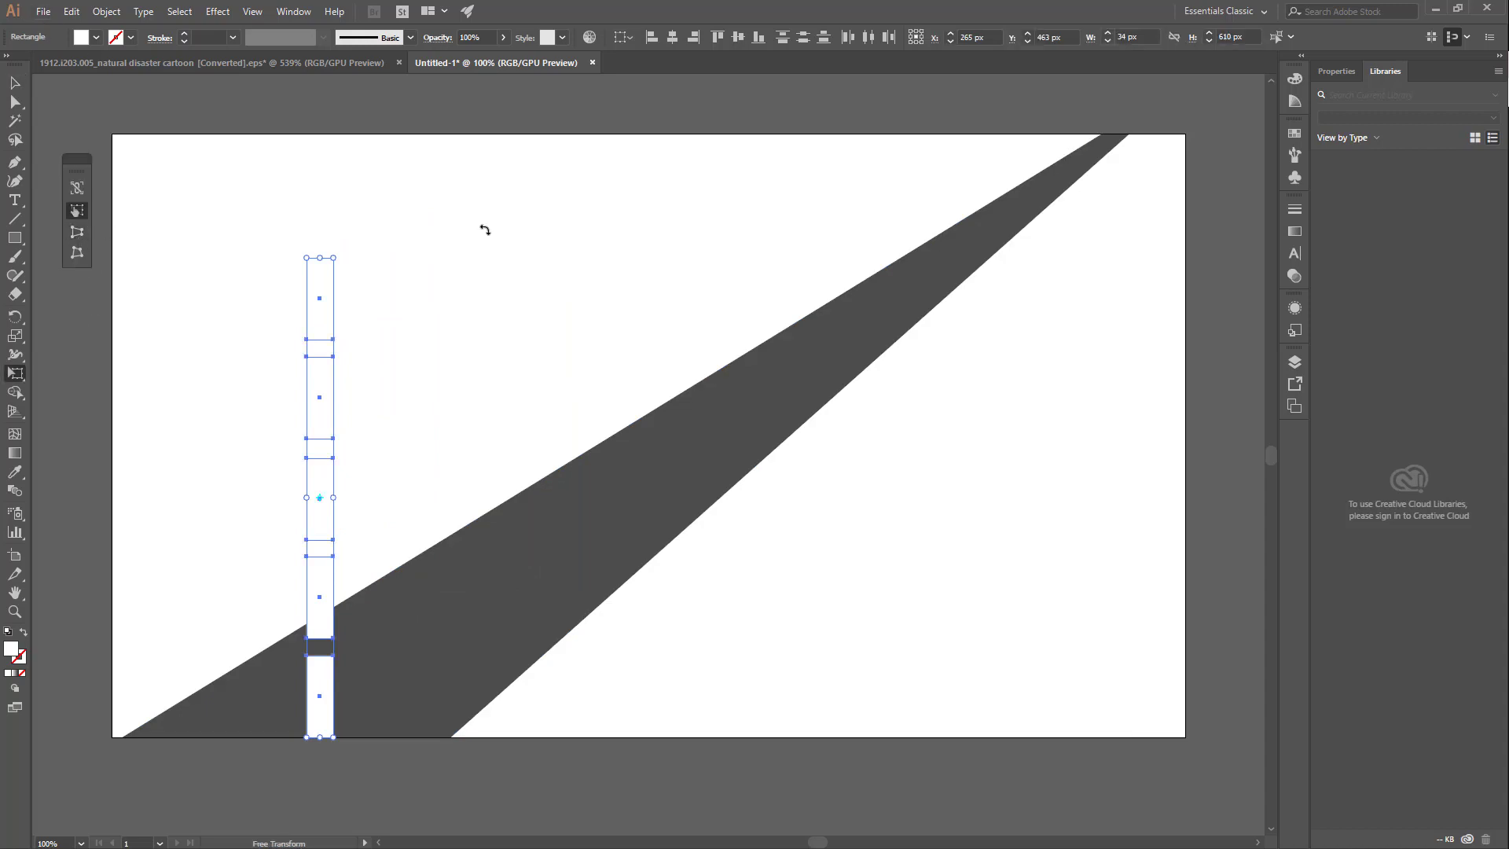
left_click(77, 232)
left_click_drag(306, 258, 317, 262)
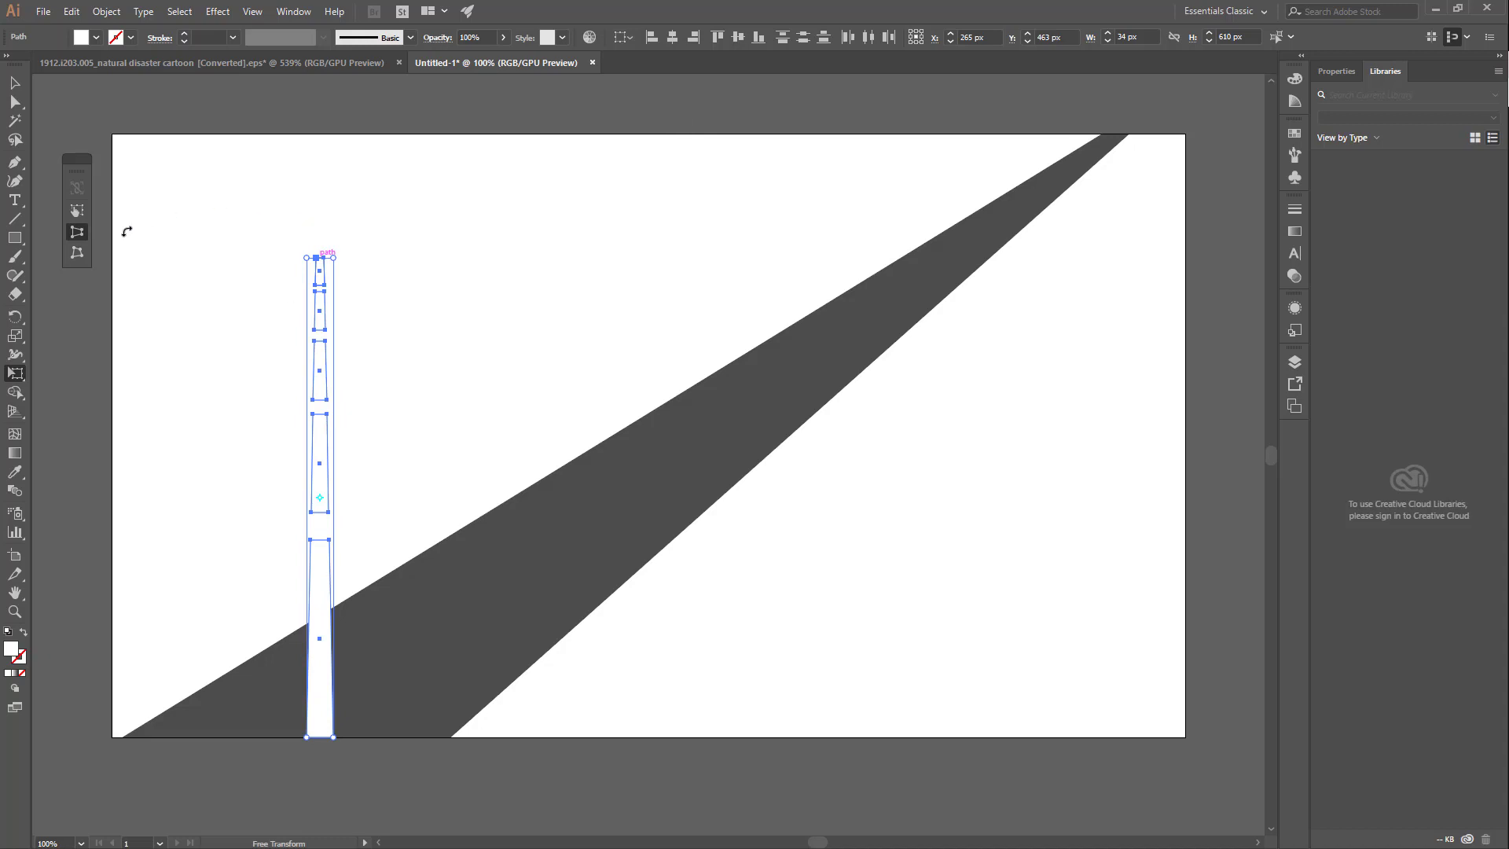
Step: Slant the dashes along the road by moving their top to its far end and their base slightly left, and deselect them
left_click(78, 211)
left_click_drag(320, 258, 1098, 147)
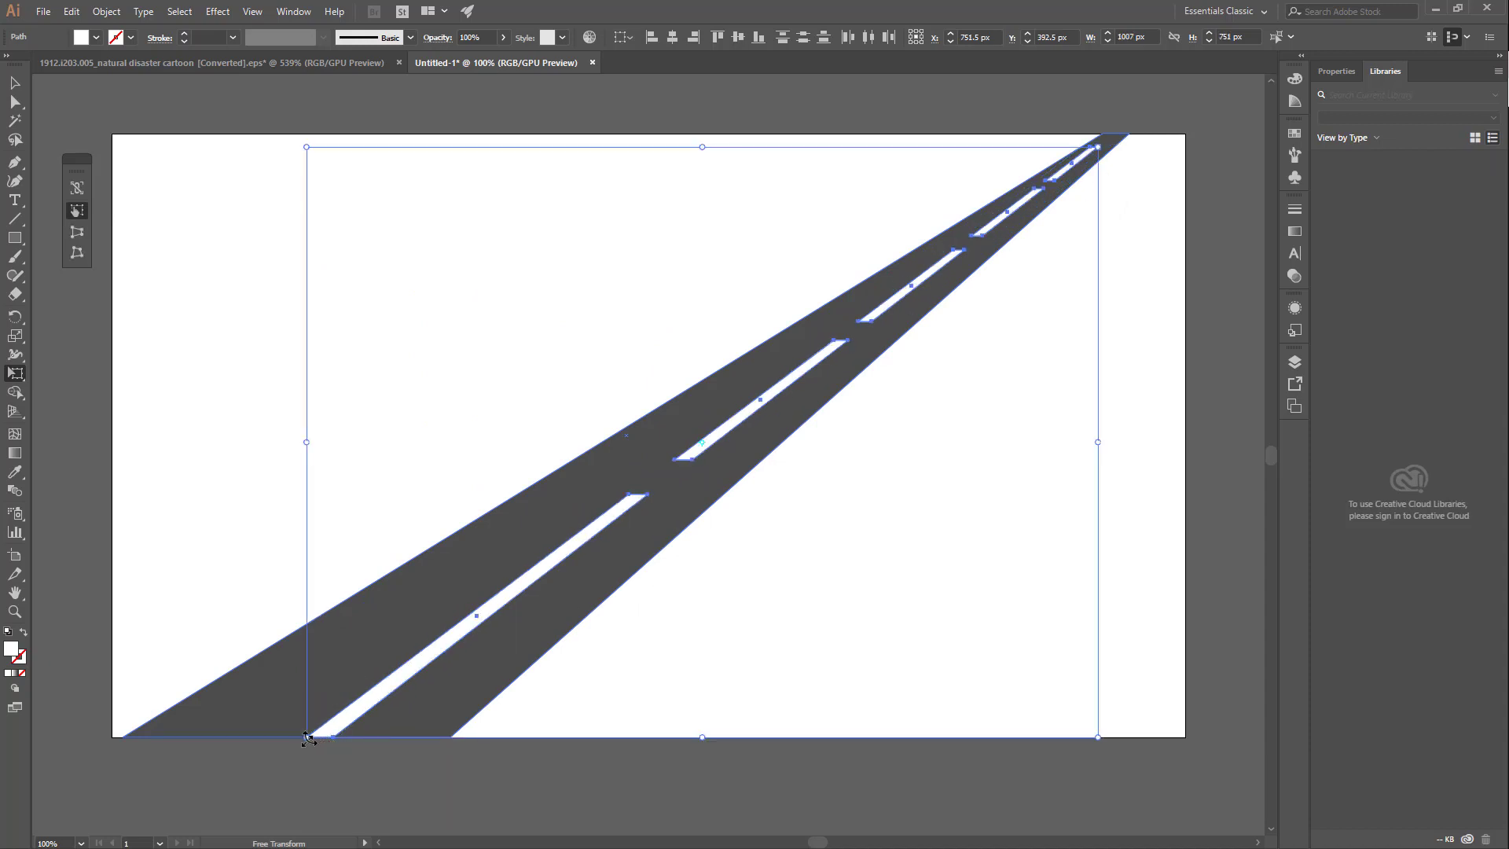
left_click_drag(307, 739, 239, 737)
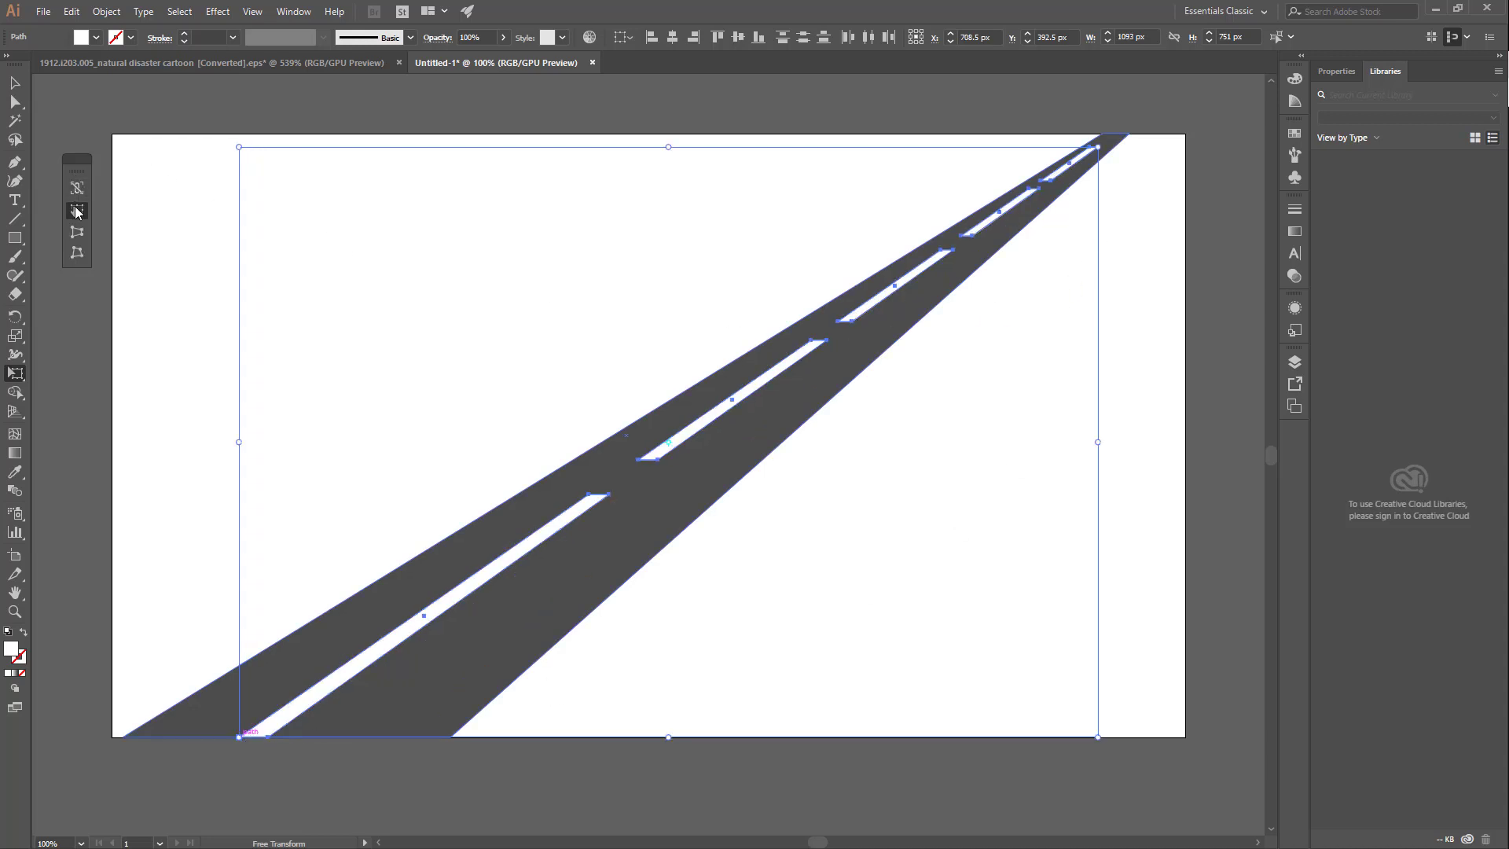
key("v")
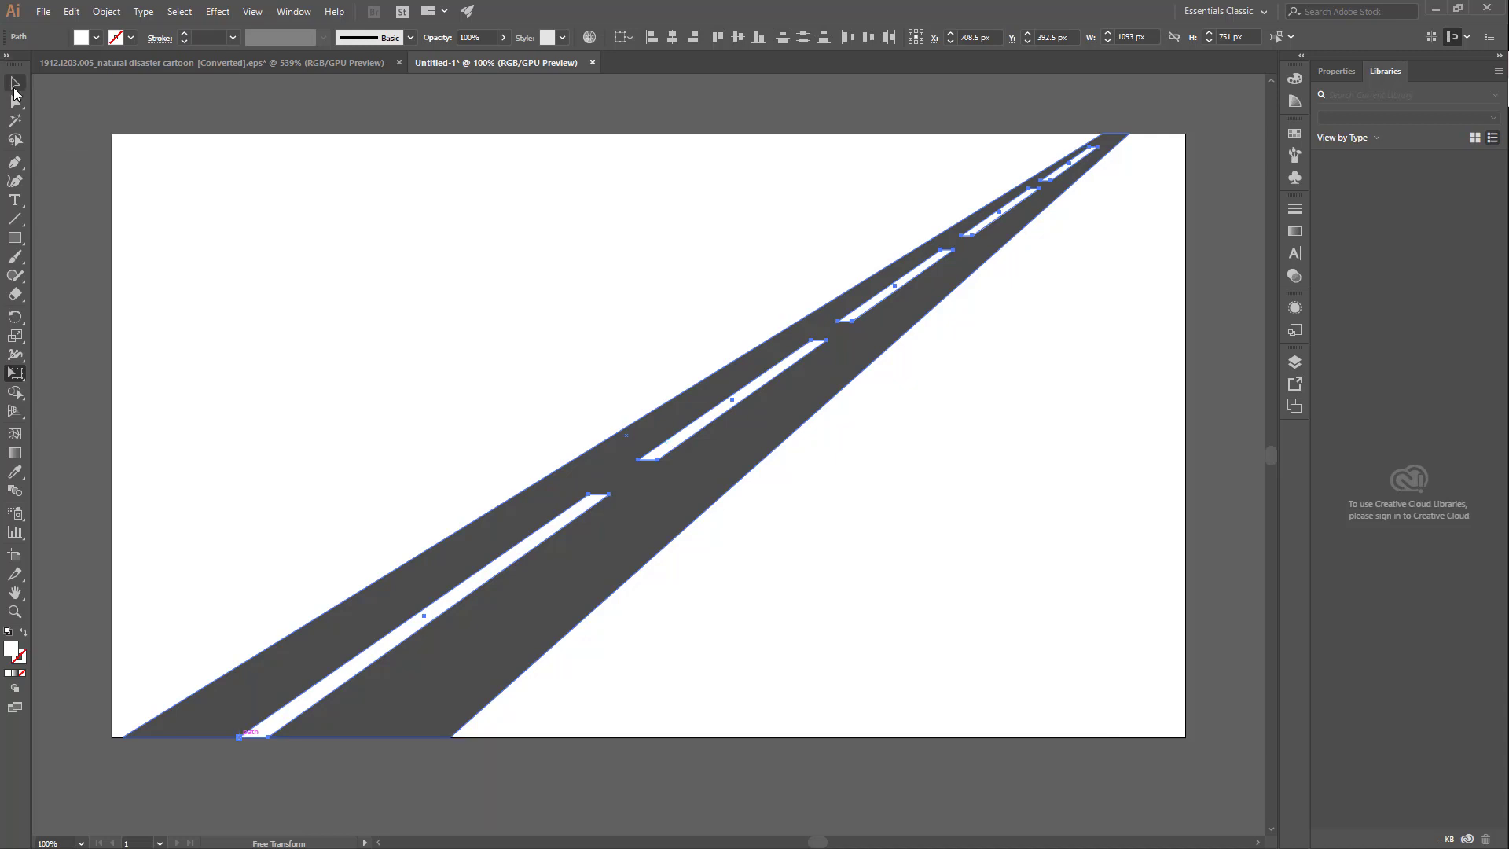
left_click(1124, 391)
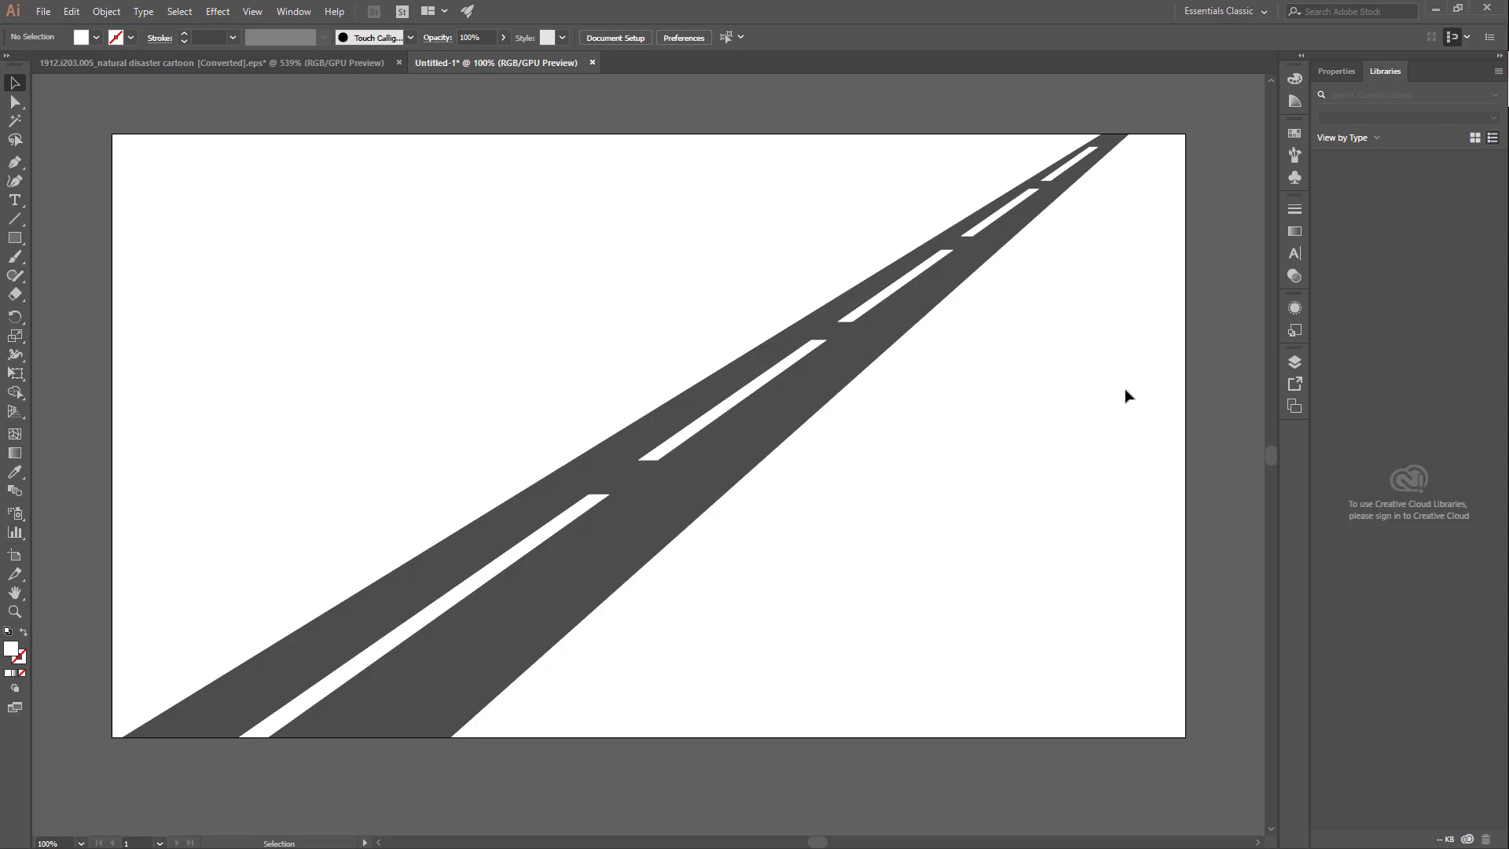
key("e")
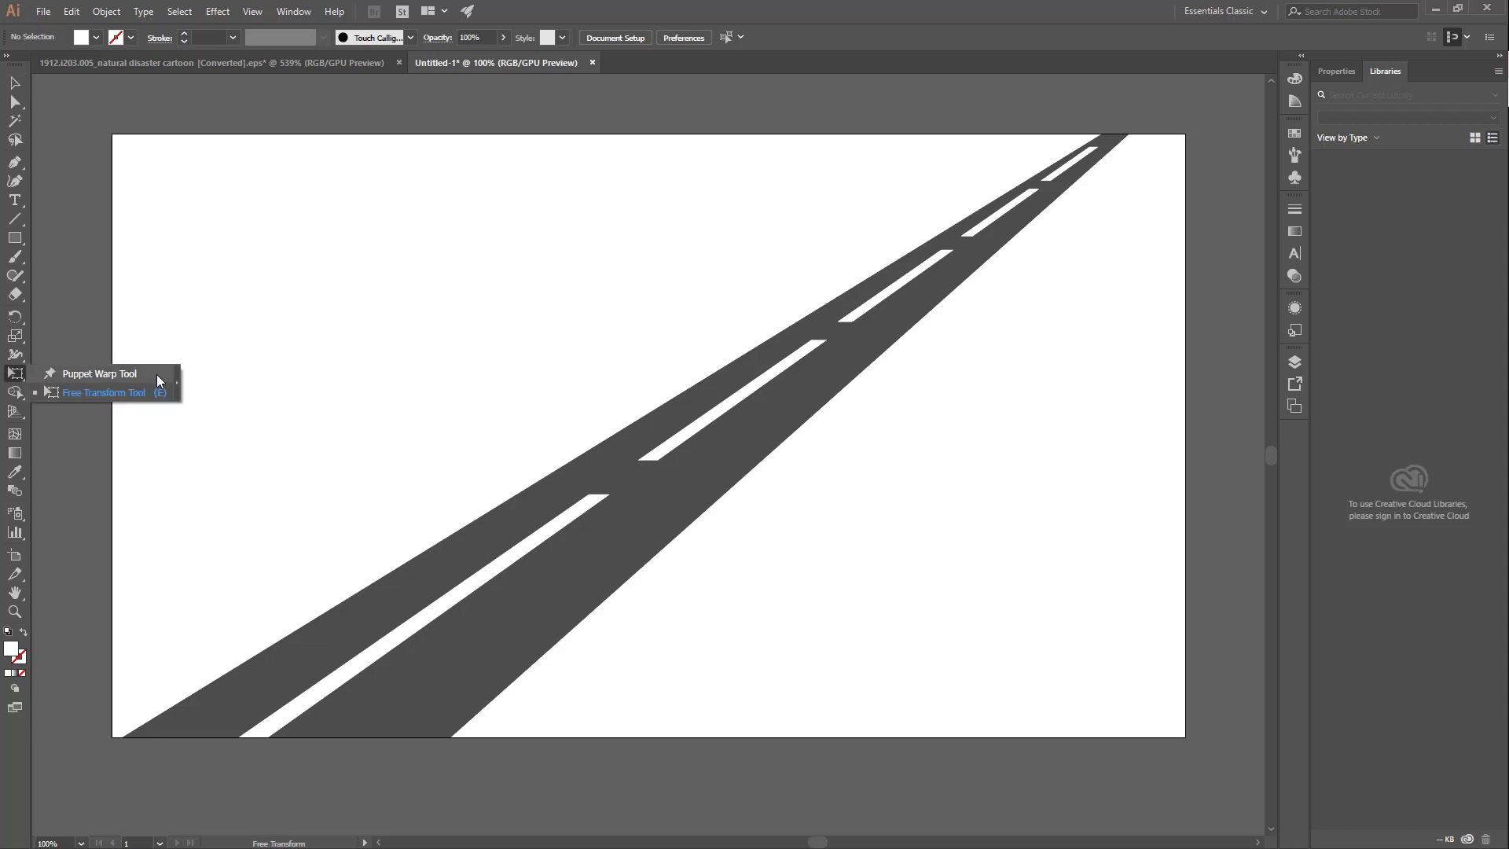
left_click(782, 588)
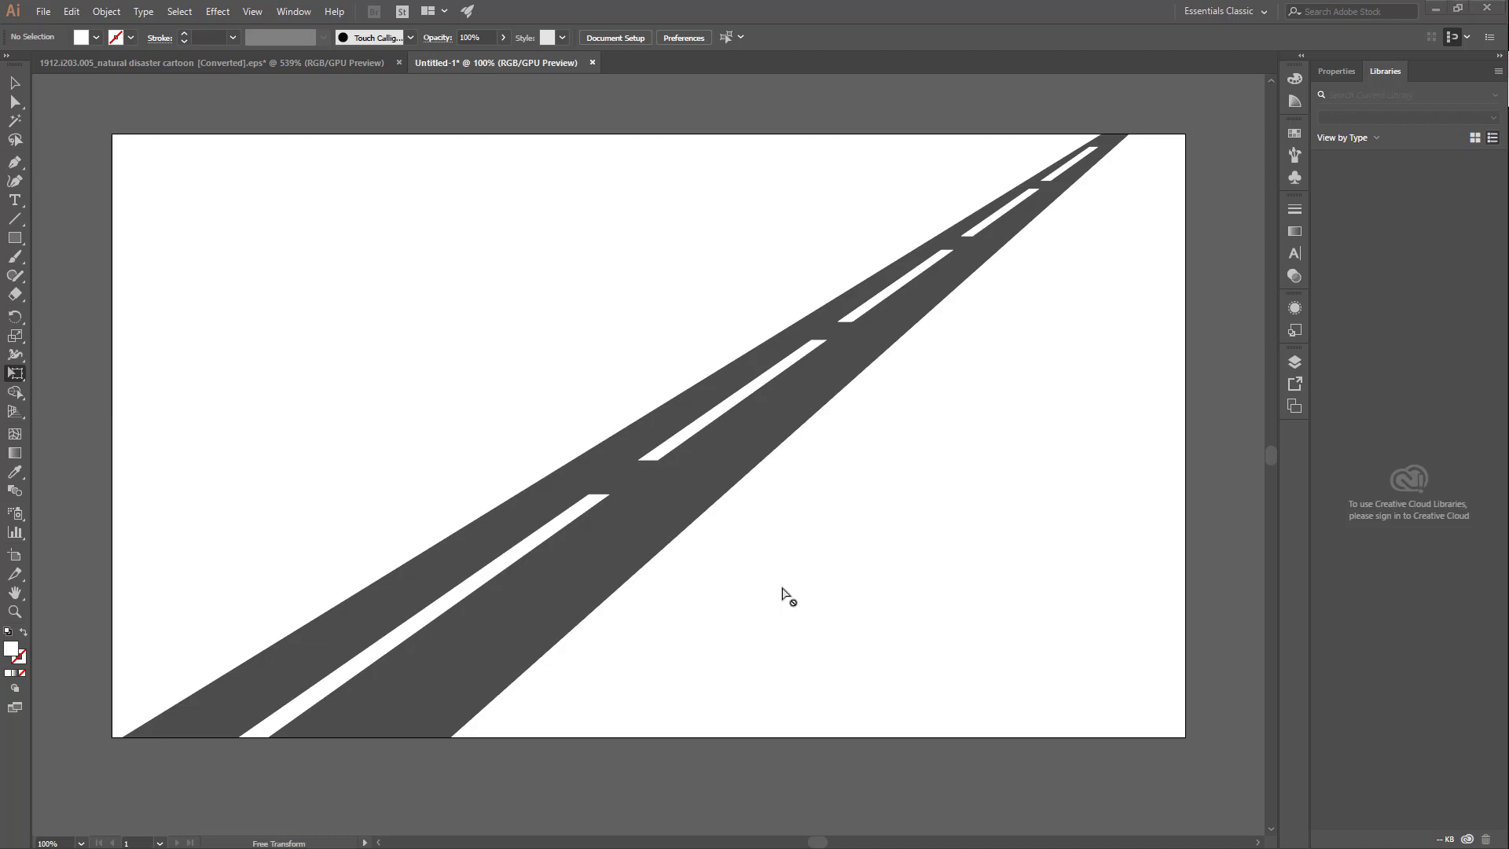